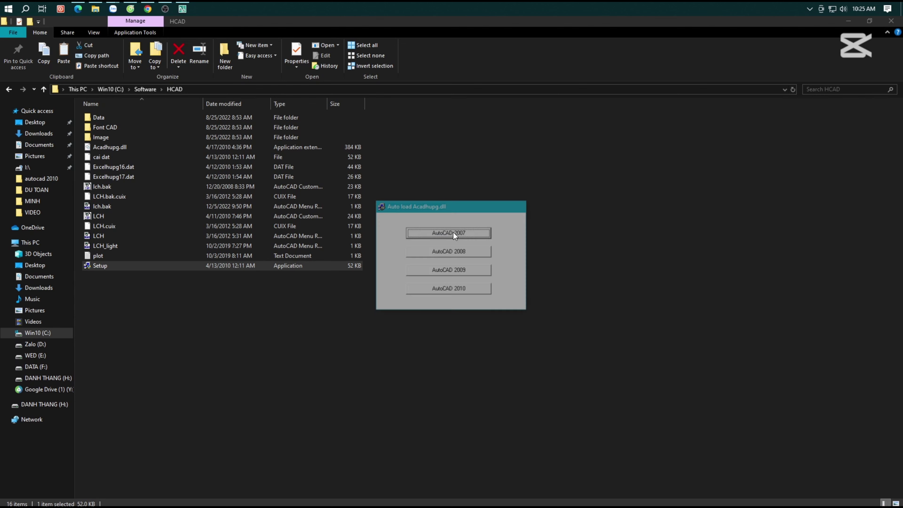
# Run the HCAD automatic loading setup for AutoCAD 2007 and close its completion message
pyautogui.click(453, 232)
pyautogui.click(421, 271)
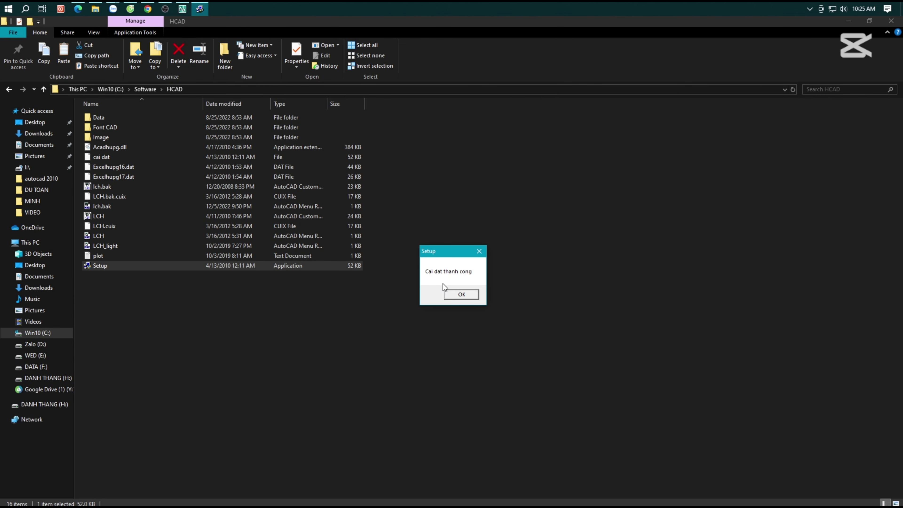
pyautogui.click(460, 295)
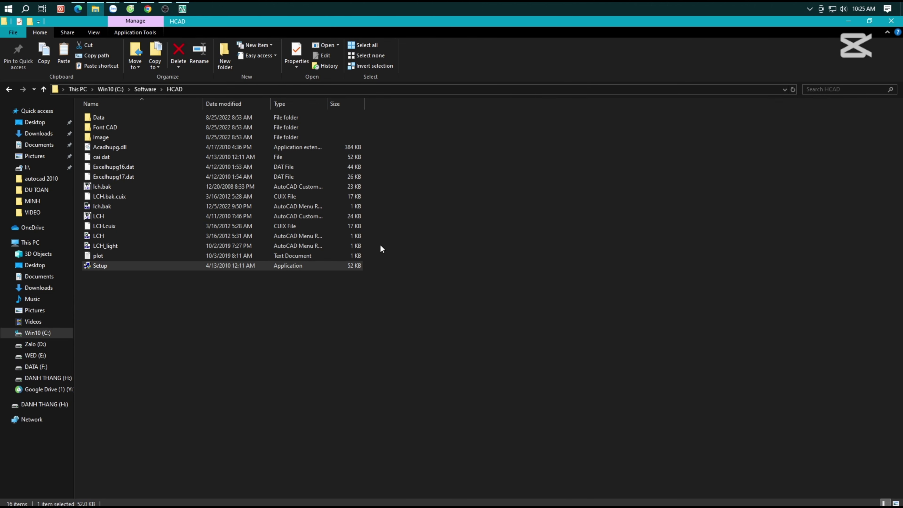
# Switch to AutoCAD 2007 and use NETLOAD to load Acadhupg.dll from the C:\Software\HCAD folder
pyautogui.click(182, 11)
pyautogui.write('NETLOAD')
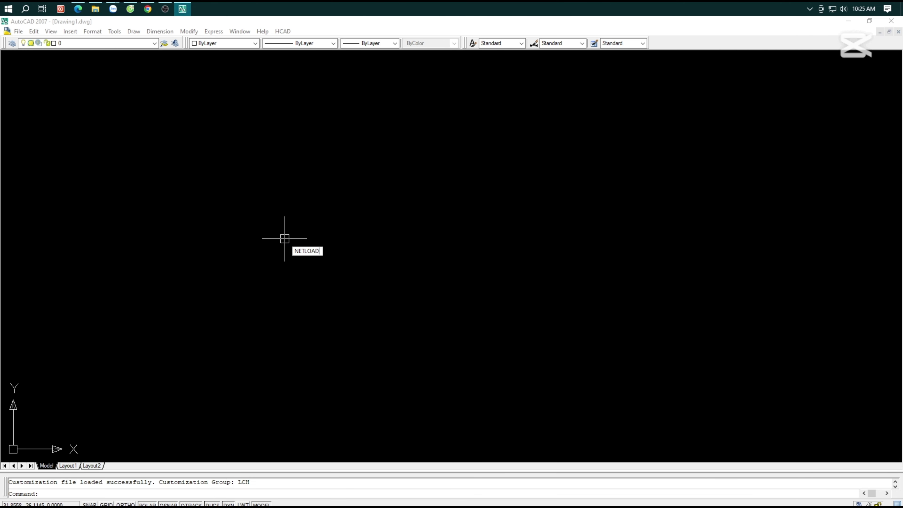
pyautogui.press('Return')
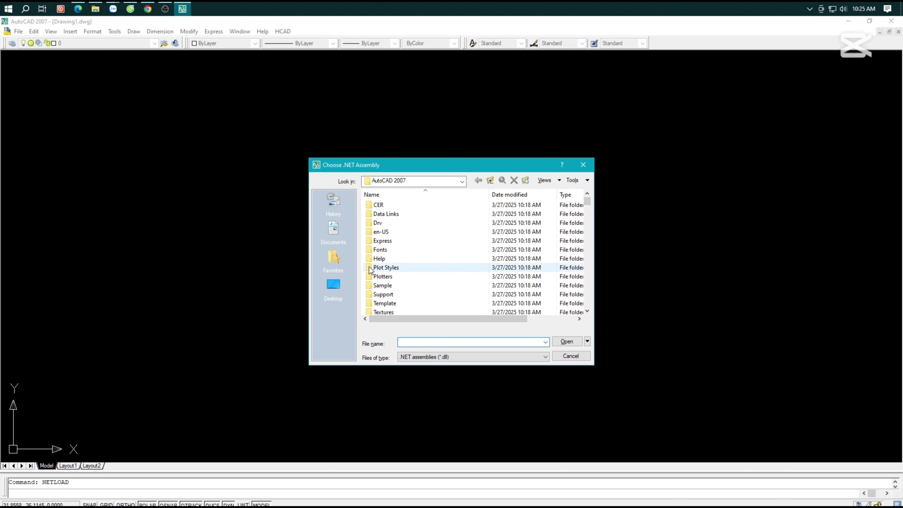
pyautogui.click(417, 182)
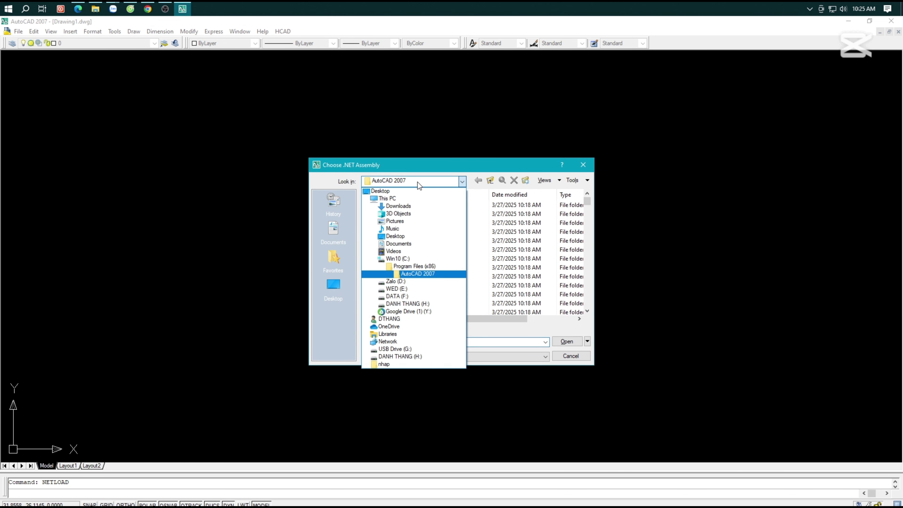
pyautogui.click(406, 259)
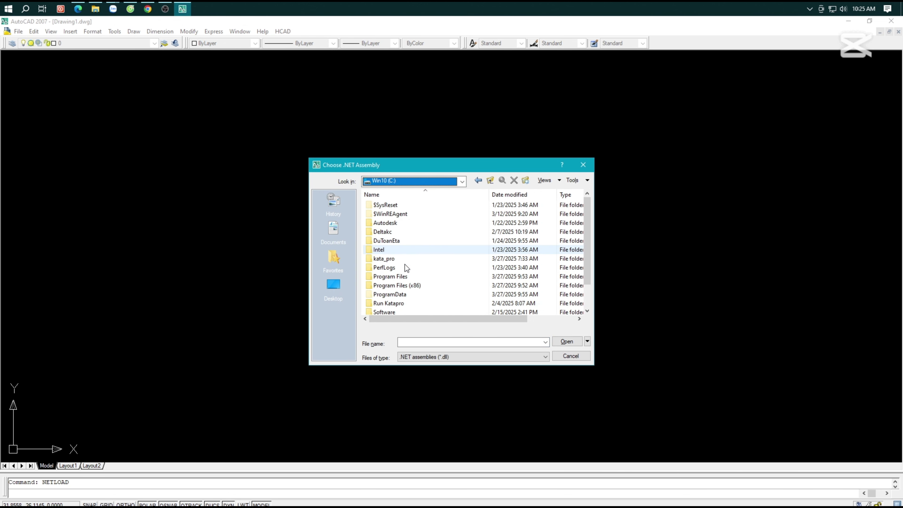
pyautogui.doubleClick(387, 309)
pyautogui.doubleClick(398, 214)
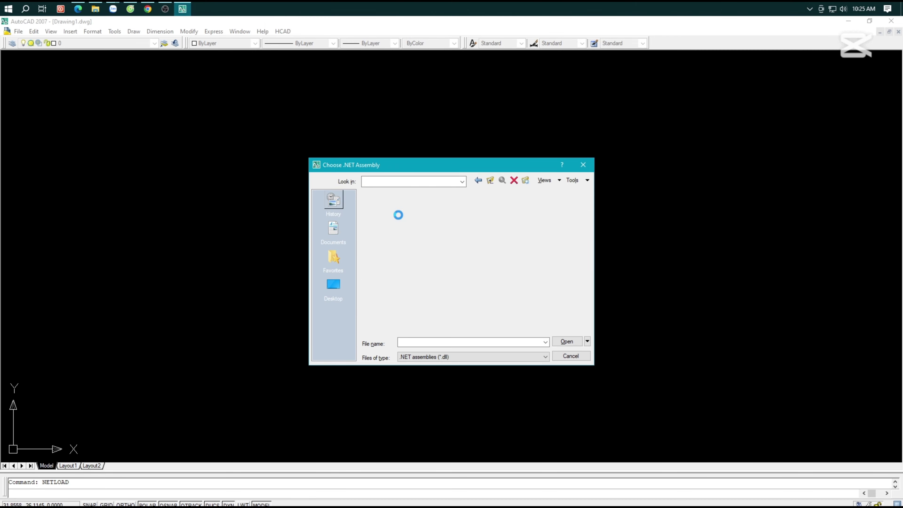
pyautogui.click(390, 232)
pyautogui.click(558, 342)
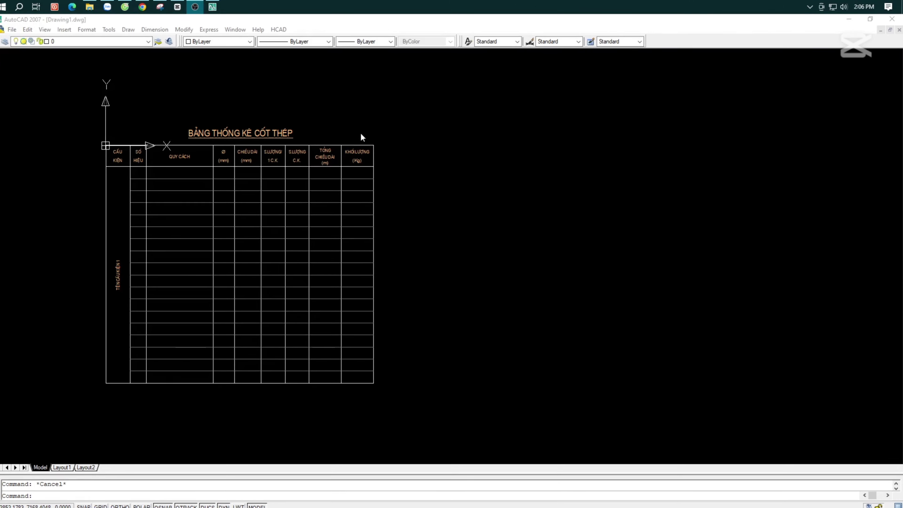
# Set the HCAD rebar lap splice length to 30 times the bar diameter
pyautogui.click(283, 31)
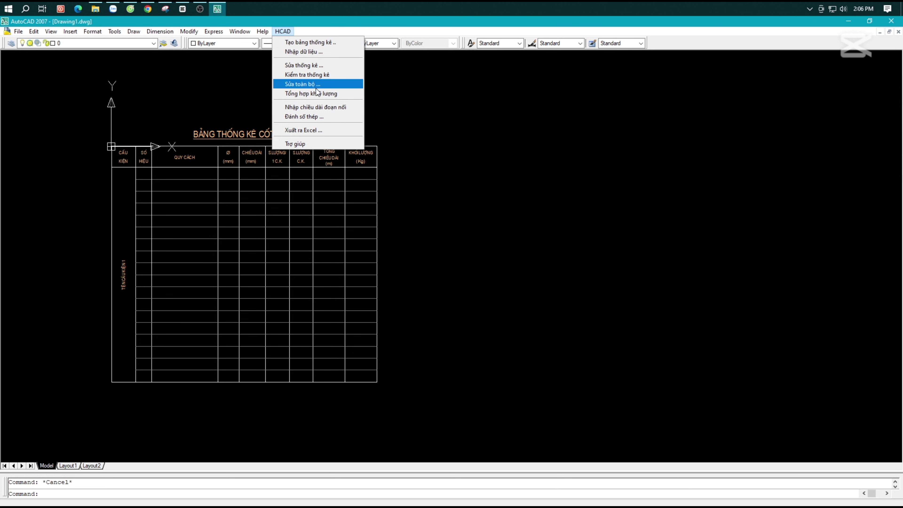
pyautogui.click(324, 107)
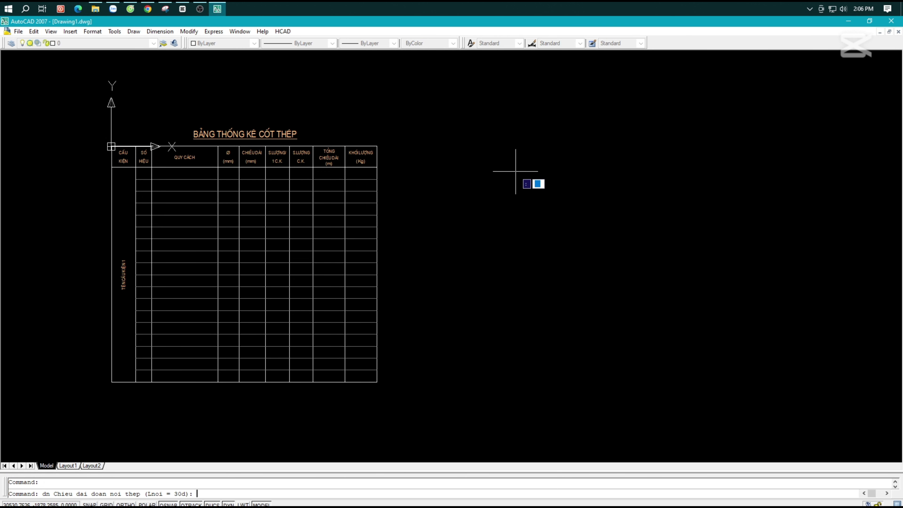
pyautogui.write('30')
pyautogui.press('Return')
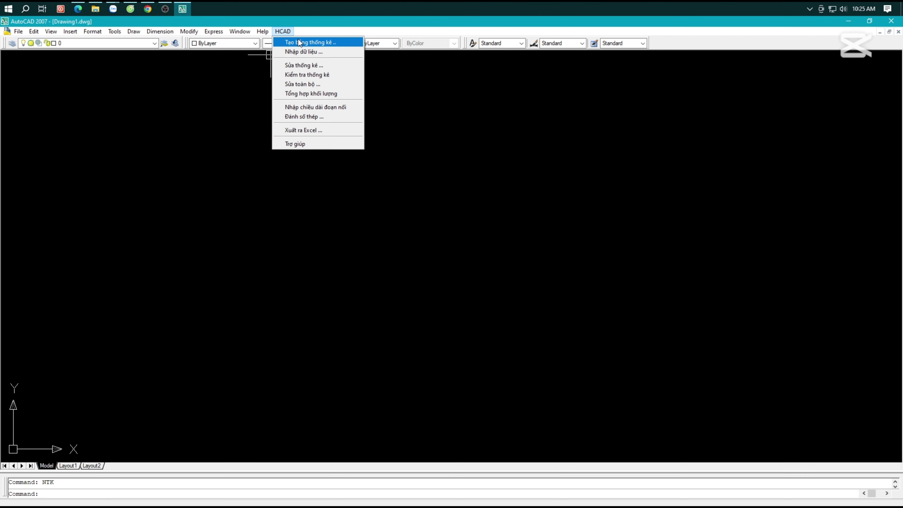
# Insert a new HCAD rebar schedule table at scale 100 and fit it in the view
pyautogui.click(304, 43)
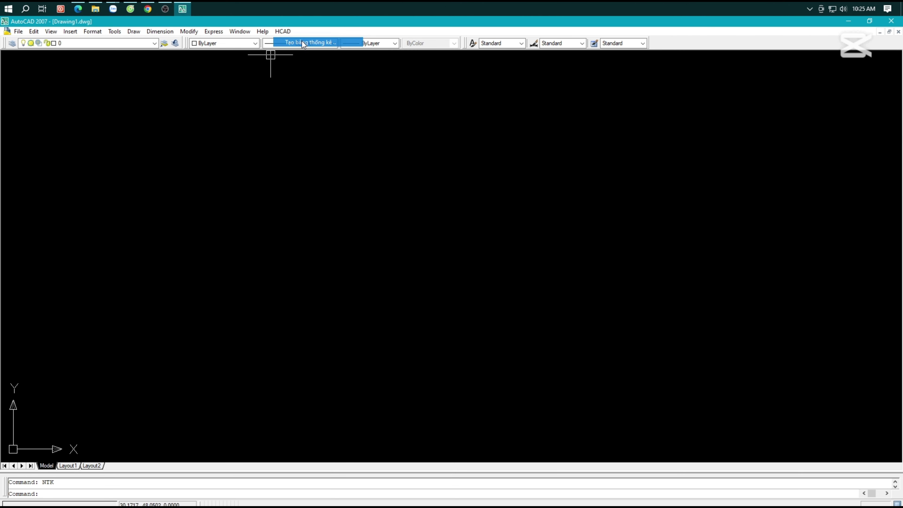
pyautogui.write('1')
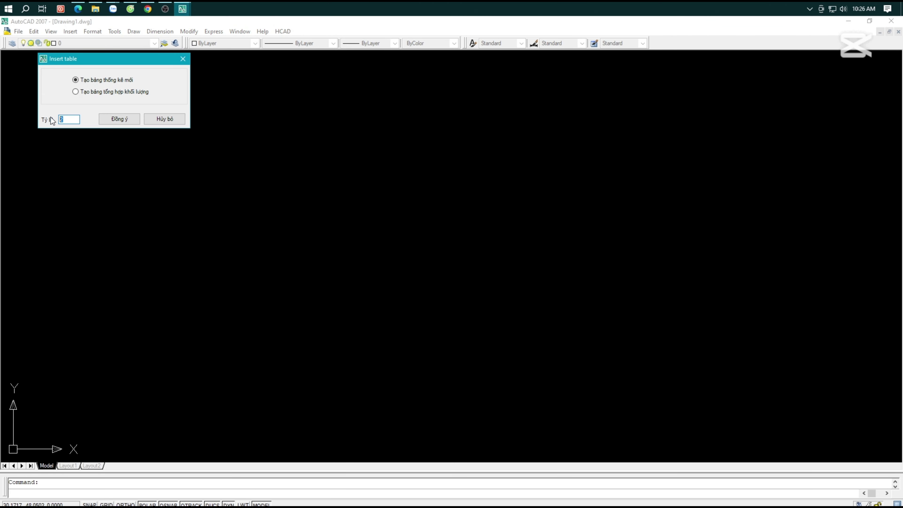
pyautogui.write('00')
pyautogui.click(137, 123)
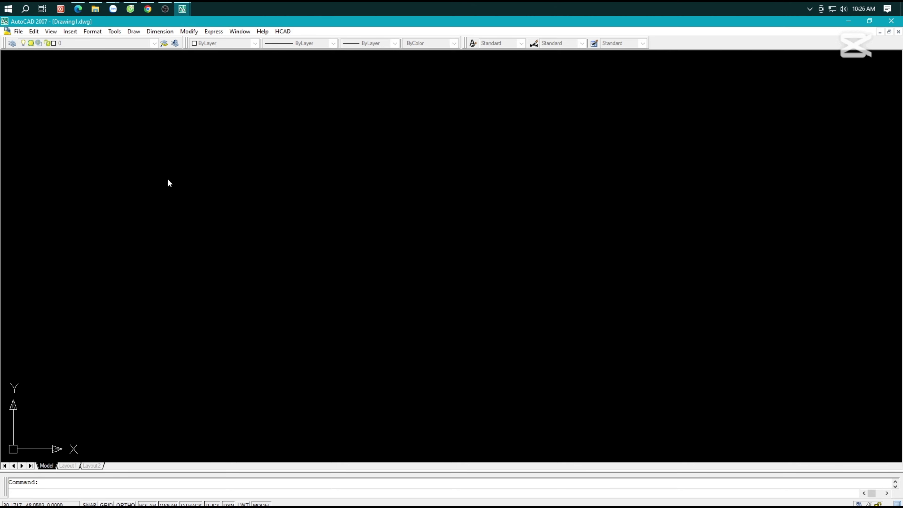
pyautogui.click(207, 200)
pyautogui.write('z')
pyautogui.press('Return')
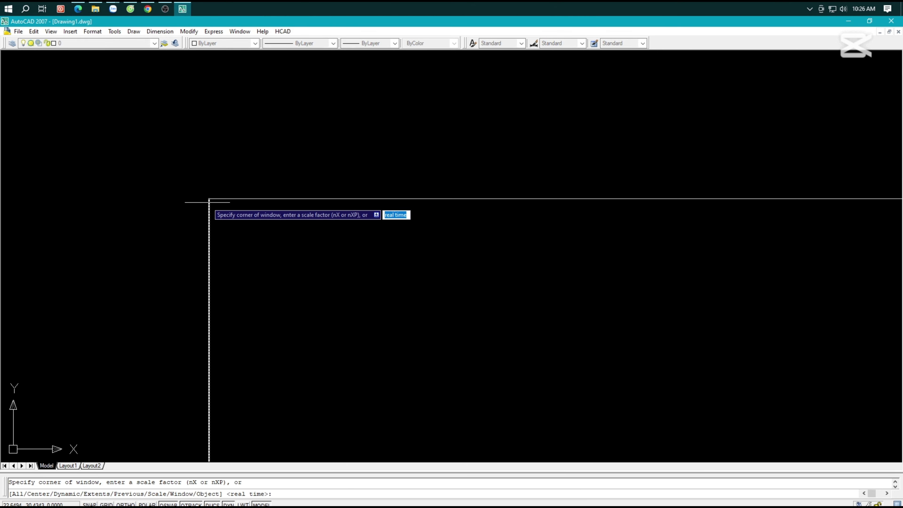
pyautogui.write('e')
pyautogui.press('Return')
pyautogui.scroll(-6, 208, 196)
pyautogui.scroll(3, 242, 196)
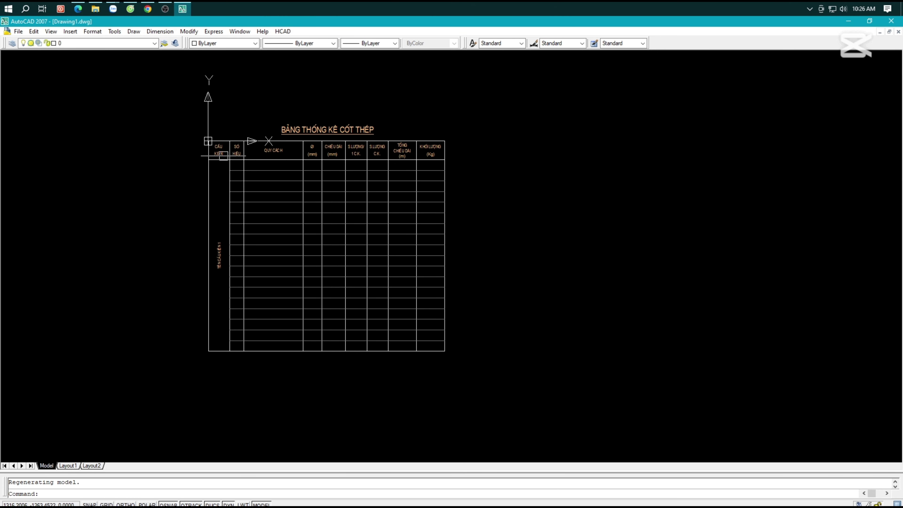
# Add a straight bar to the schedule's first row with name 1, diameter 10 and length L1 of 1000
pyautogui.click(283, 31)
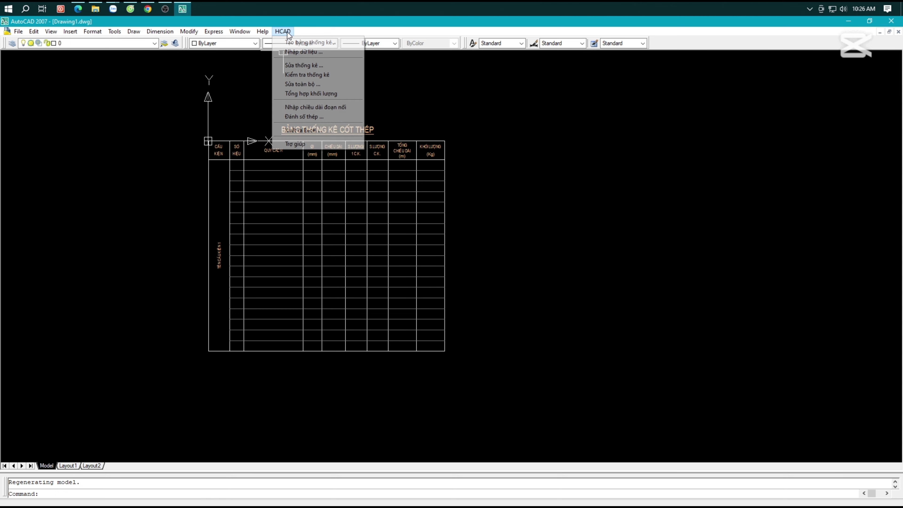
pyautogui.click(294, 51)
pyautogui.click(372, 226)
pyautogui.click(485, 334)
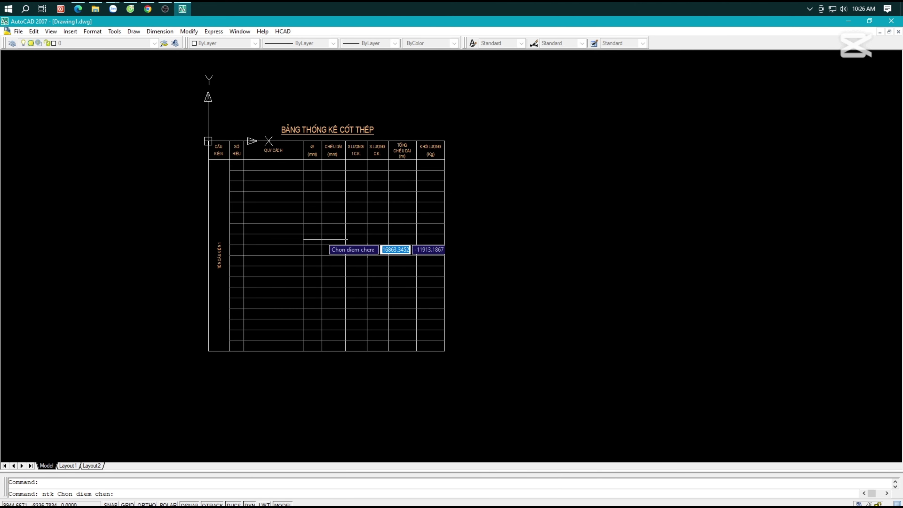
pyautogui.scroll(3, 221, 167)
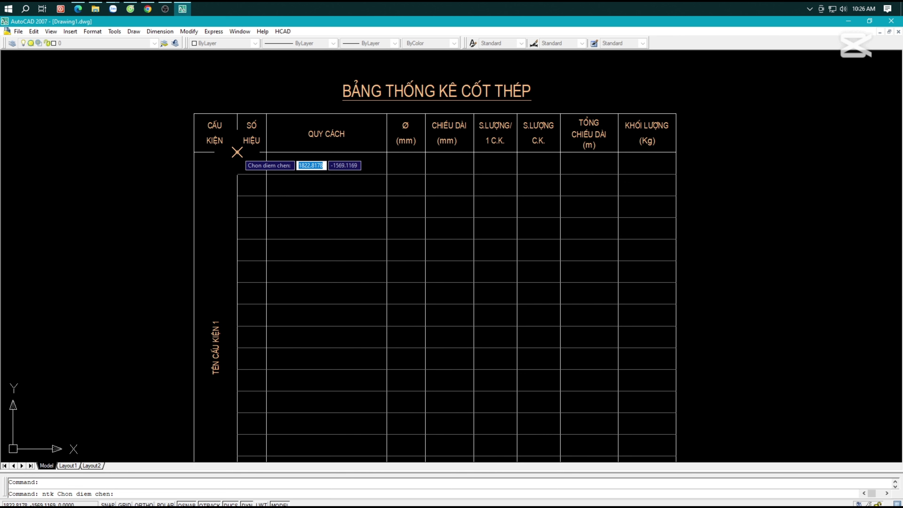
pyautogui.click(237, 152)
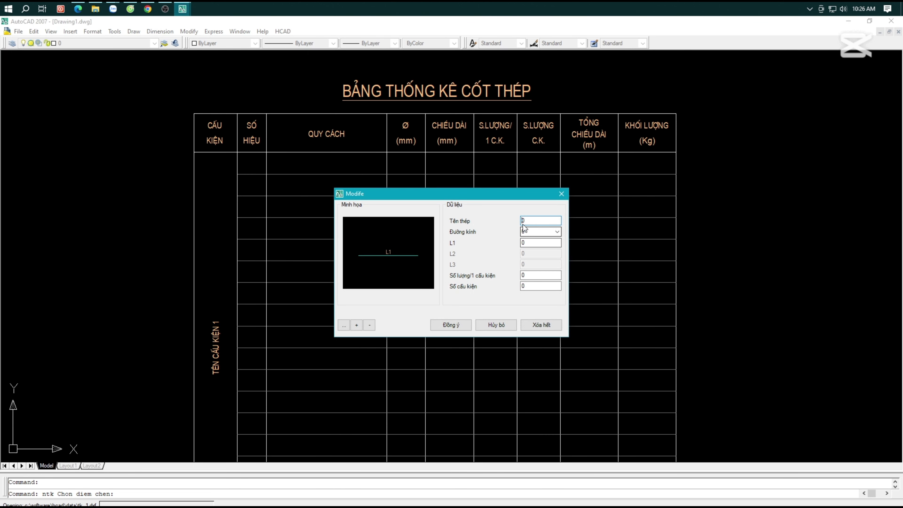
pyautogui.click(556, 232)
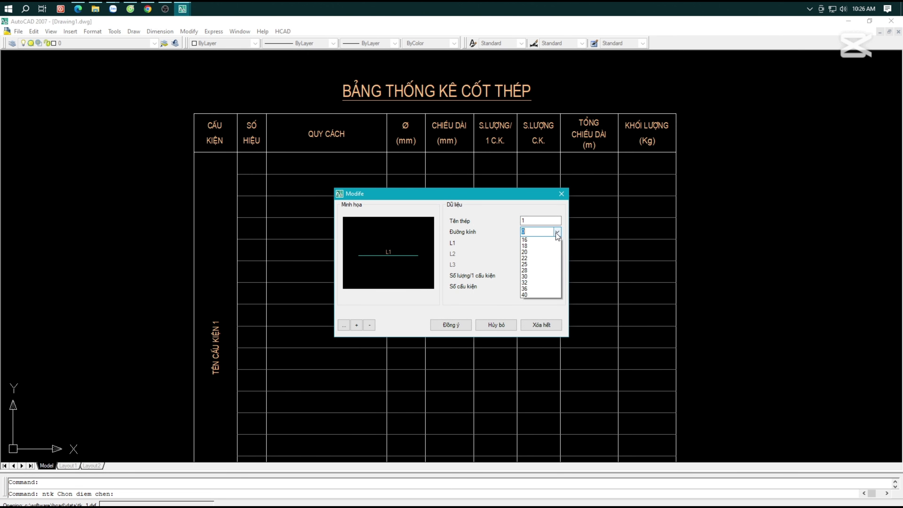
pyautogui.click(537, 251)
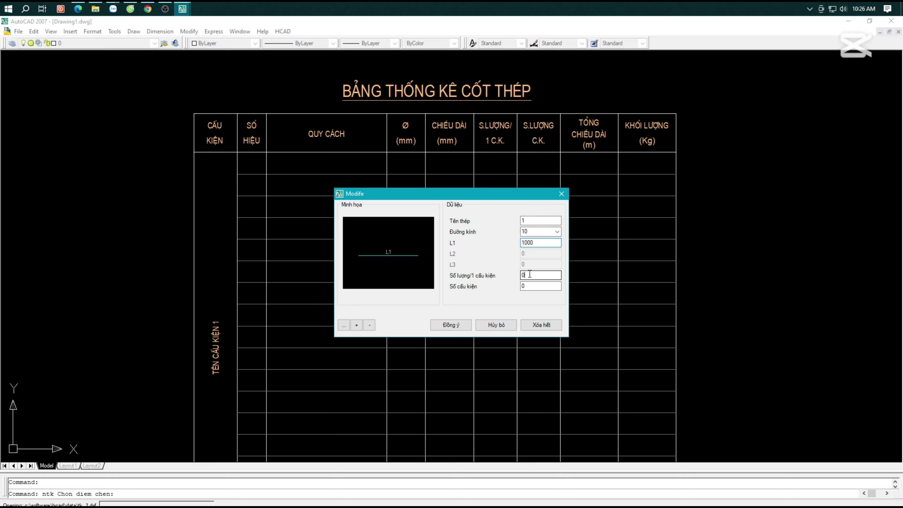
pyautogui.click(454, 326)
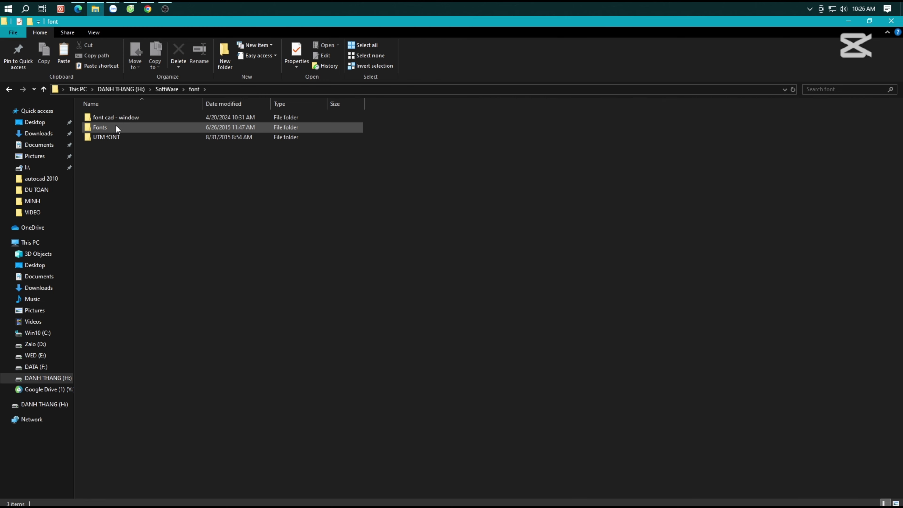
# Copy all the font files from the H:\SoftWare\font\Fonts folder
pyautogui.doubleClick(116, 127)
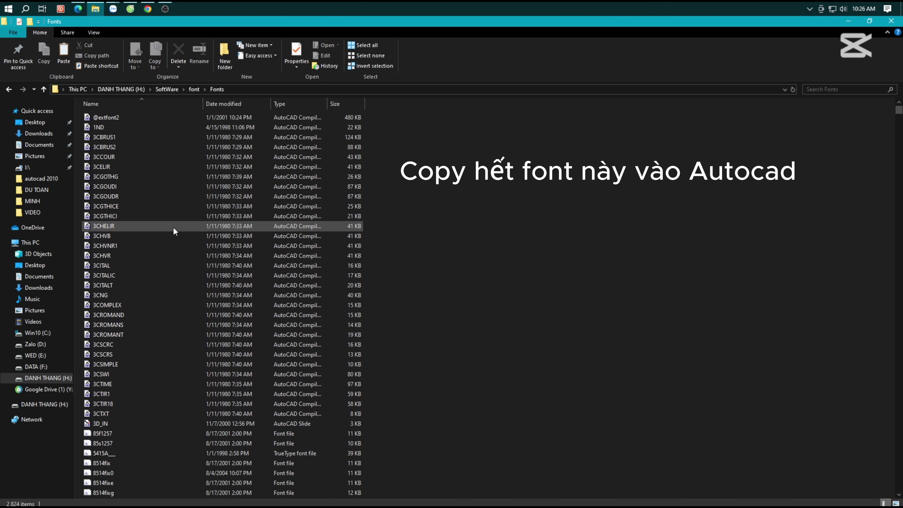
pyautogui.hotkey('ctrl', 'a')
pyautogui.hotkey('ctrl', 'c')
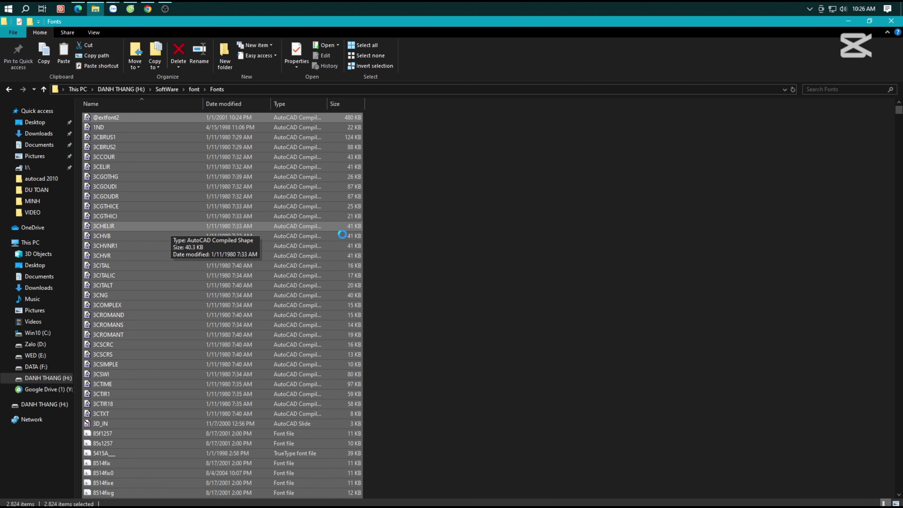
# Open the Fonts folder in the AutoCAD 2007 installation directory by way of the desktop shortcut's file location
pyautogui.click(849, 22)
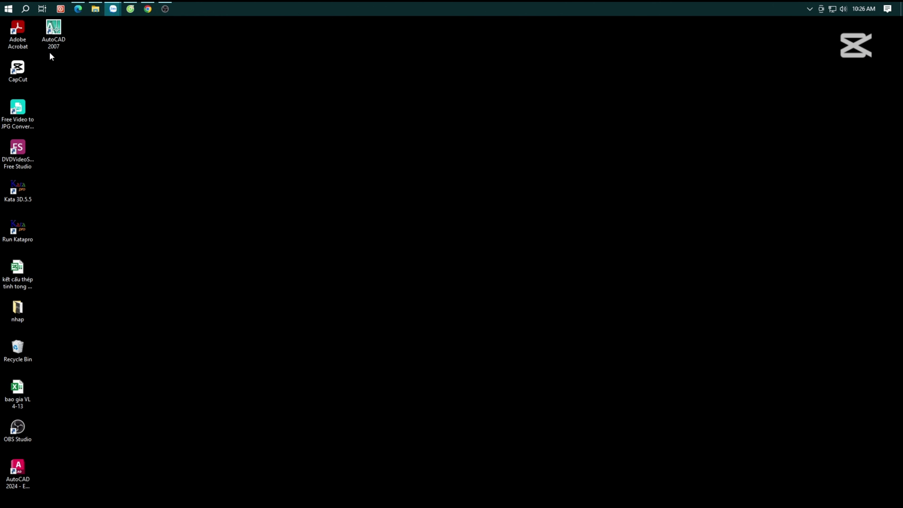
pyautogui.rightClick(49, 45)
pyautogui.click(73, 58)
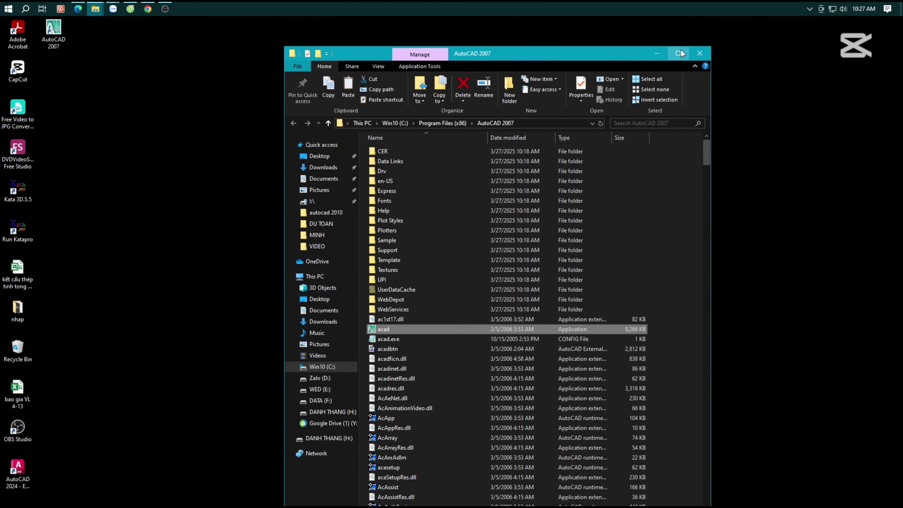
pyautogui.click(676, 55)
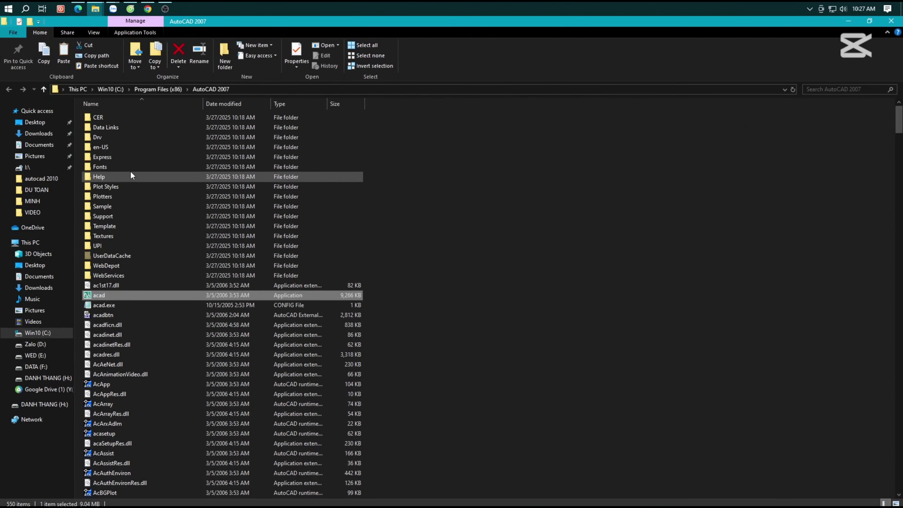
pyautogui.doubleClick(120, 167)
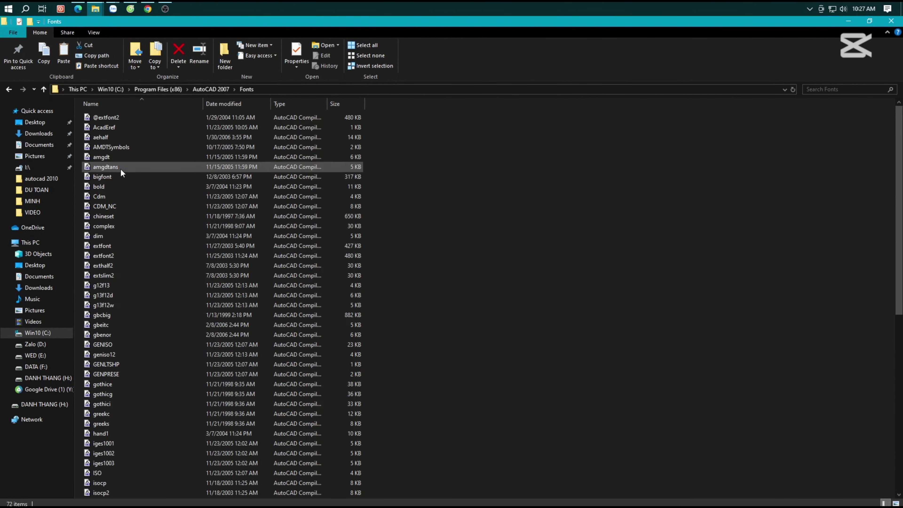
# Paste the copied fonts into the AutoCAD 2007 Fonts folder, replacing files with the same names and granting administrator permission
pyautogui.rightClick(410, 222)
pyautogui.click(431, 289)
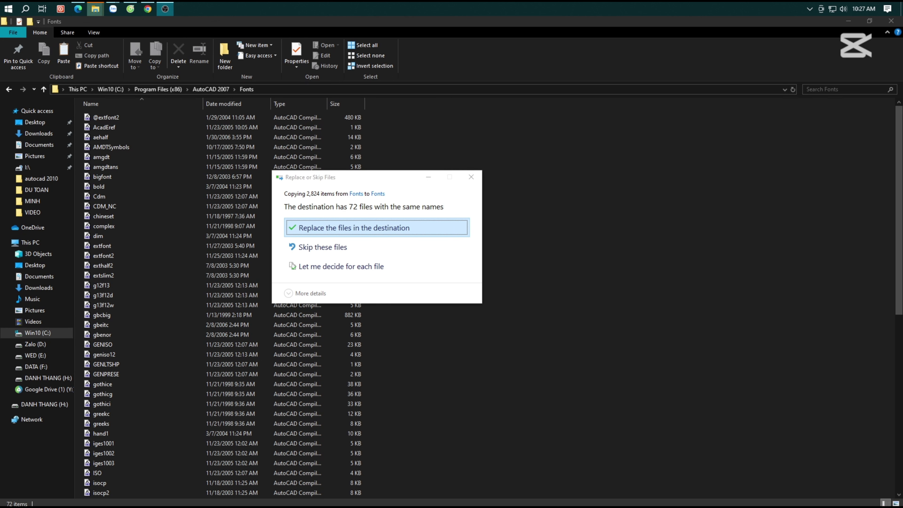
pyautogui.click(329, 230)
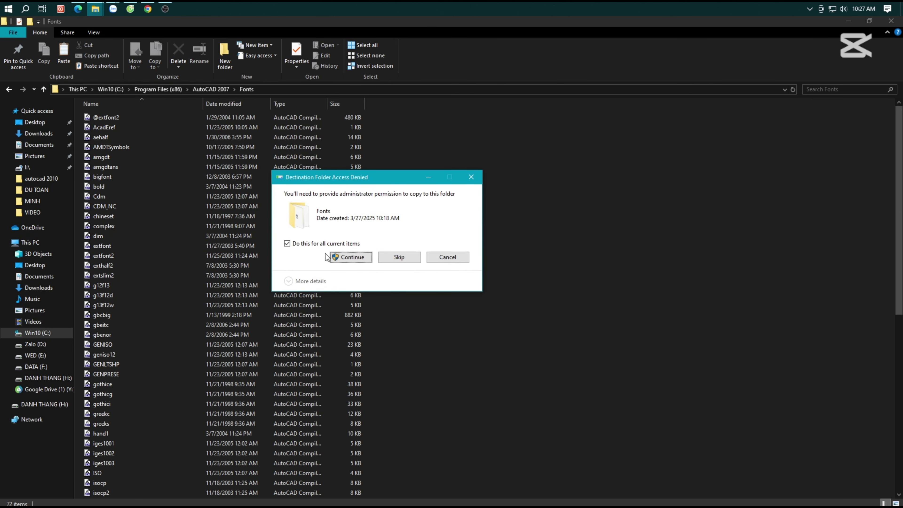
pyautogui.click(340, 258)
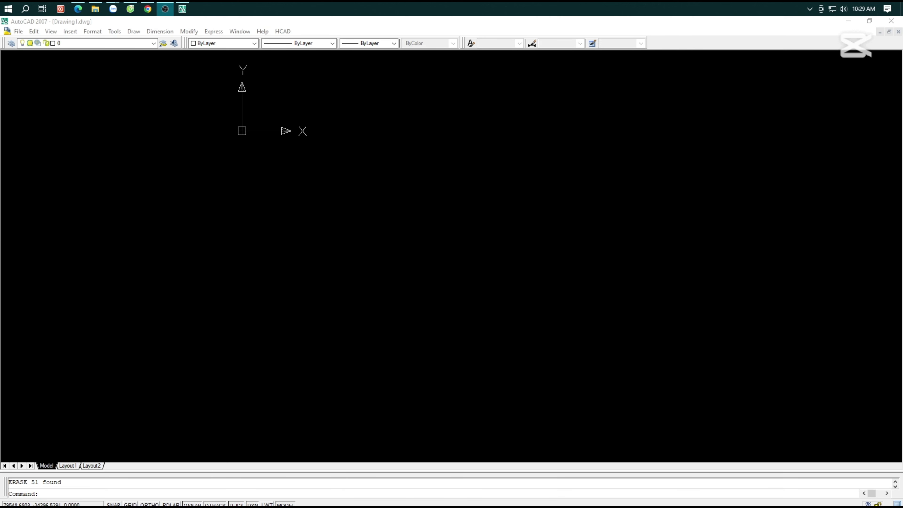
# In AutoCAD 2007, place a new rebar schedule table at scale 100 below the drawing origin
pyautogui.click(484, 151)
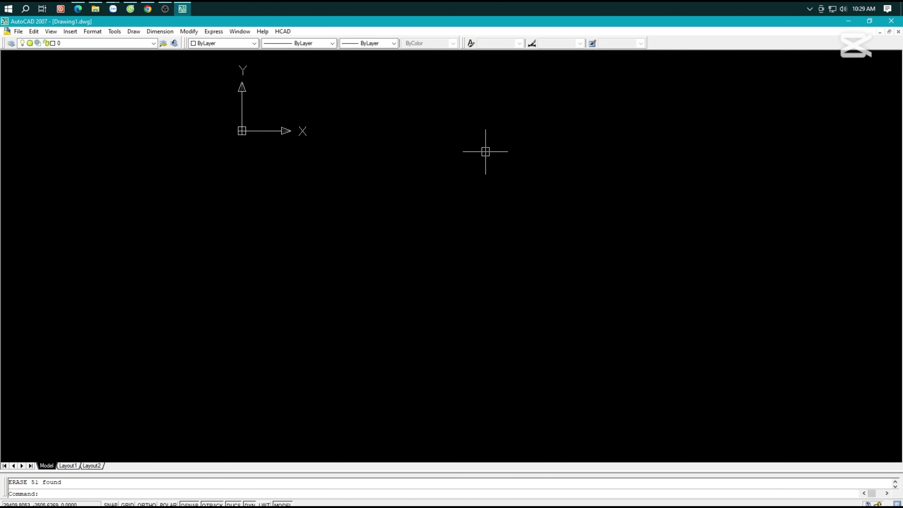
pyautogui.click(277, 32)
pyautogui.click(296, 41)
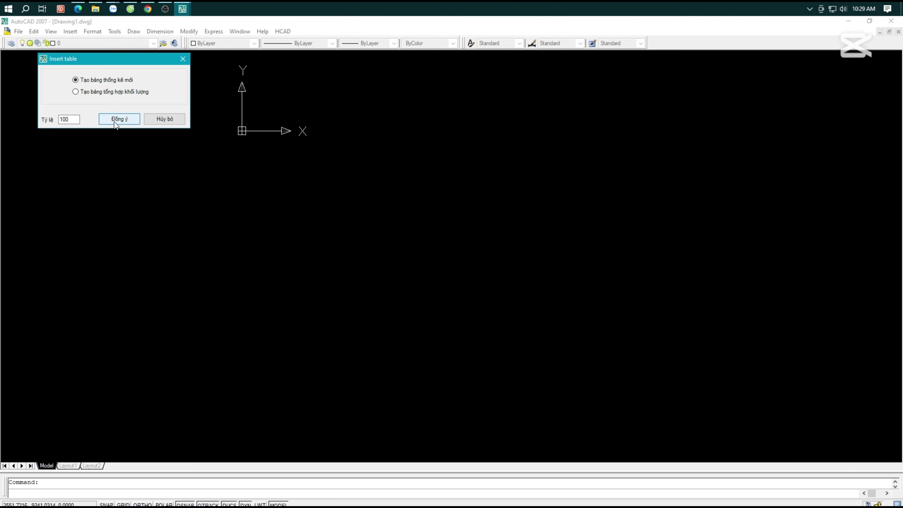
pyautogui.click(116, 121)
pyautogui.click(276, 192)
pyautogui.scroll(6, 326, 203)
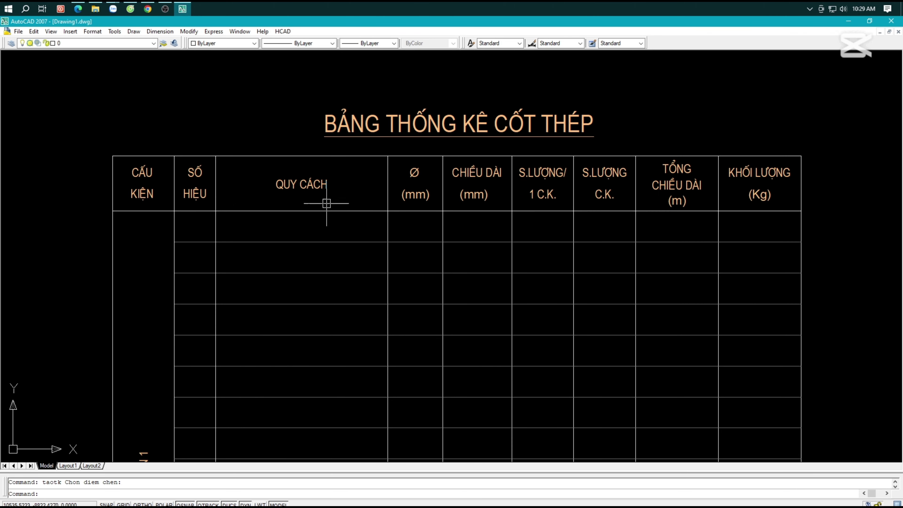
# Insert the straight single-segment bar component (L1) at scale 100 into the first row of the rebar schedule
pyautogui.click(283, 32)
pyautogui.click(284, 54)
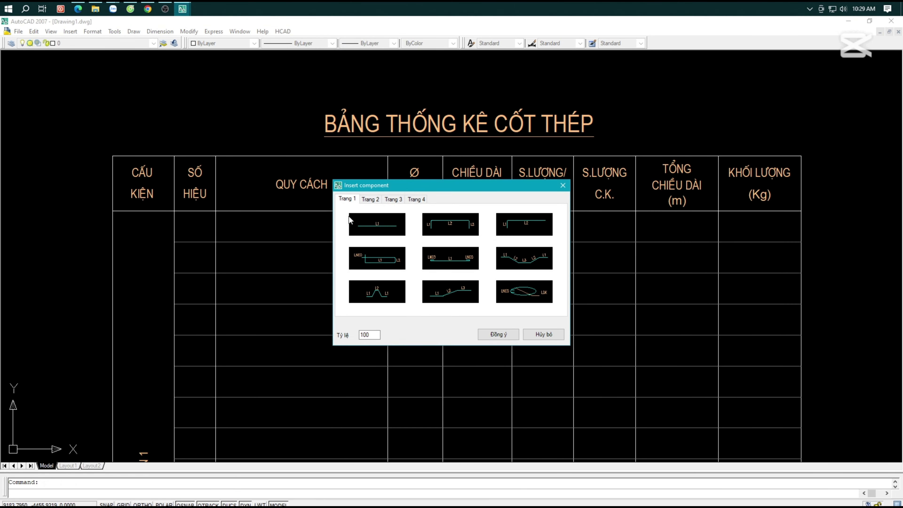
pyautogui.click(350, 218)
pyautogui.click(498, 335)
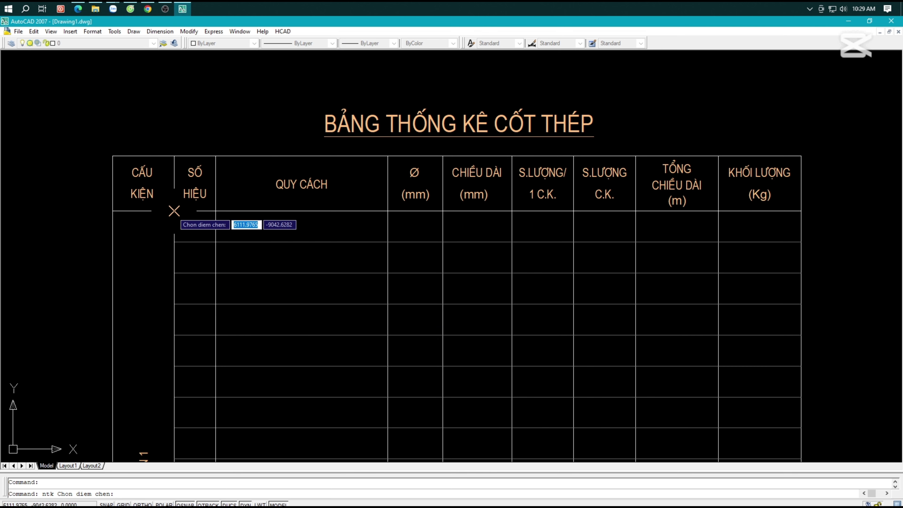
pyautogui.click(181, 220)
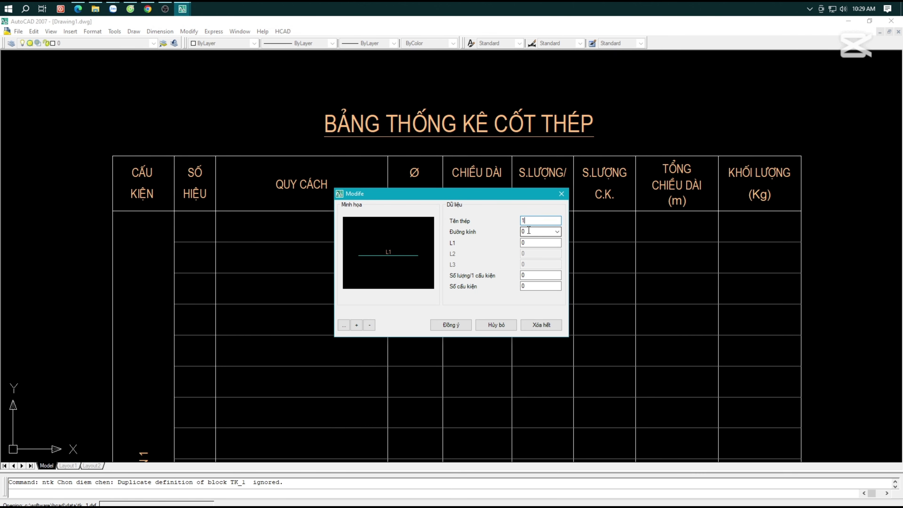
# Define the bar with name 1, diameter 10, L1 1000, quantity per component 1 and number of components 1
pyautogui.click(556, 232)
pyautogui.click(528, 243)
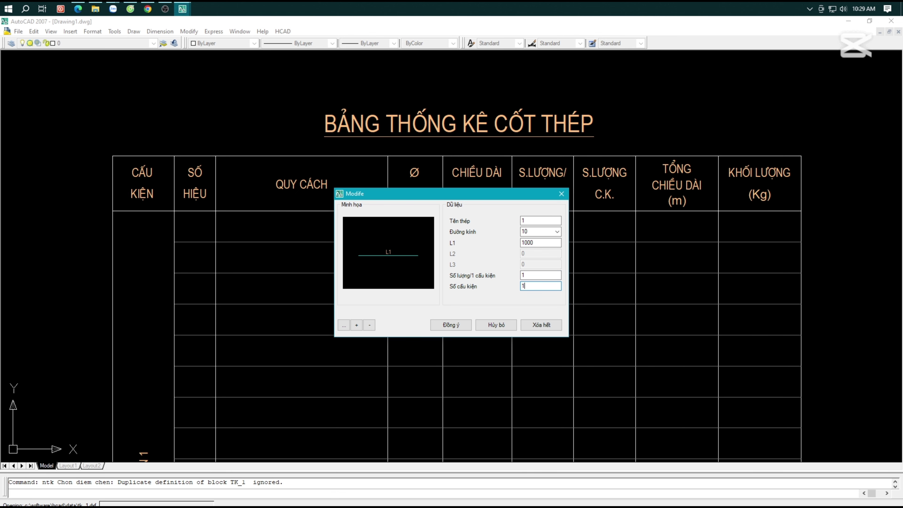
pyautogui.press('Return')
pyautogui.scroll(-1, 366, 194)
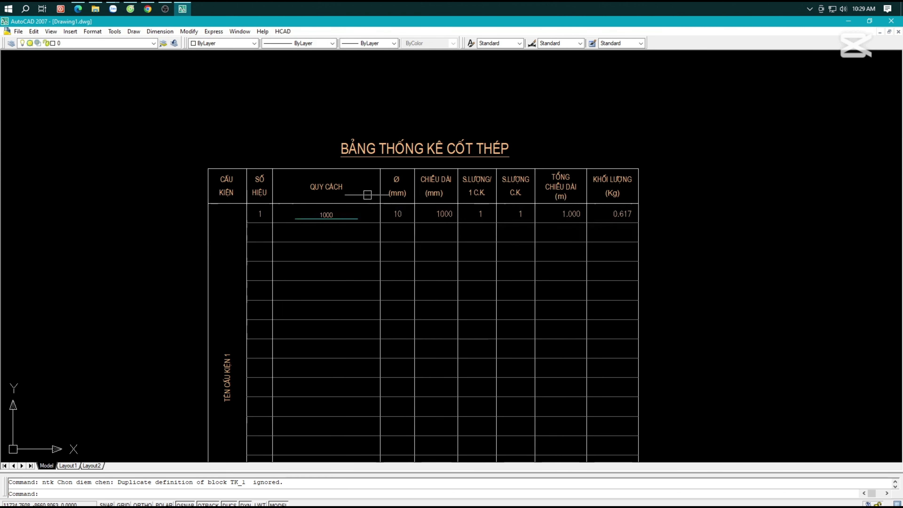
# Copy the first bar entry into the second and third rows of the schedule, using the row grid corners as reference points
pyautogui.moveTo(363, 244); pyautogui.dragTo(372, 172, button='middle')
pyautogui.click(342, 141)
pyautogui.scroll(2, 316, 142)
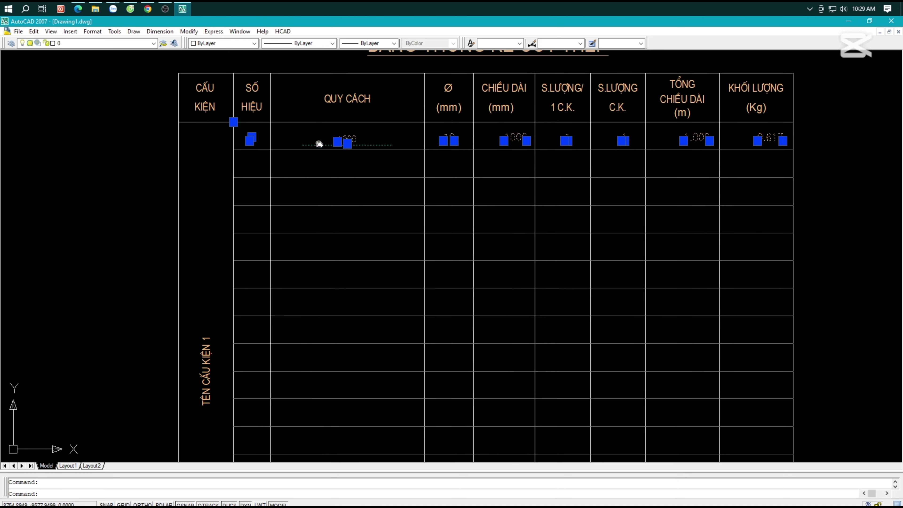
pyautogui.write('co')
pyautogui.press('Return')
pyautogui.click(344, 165)
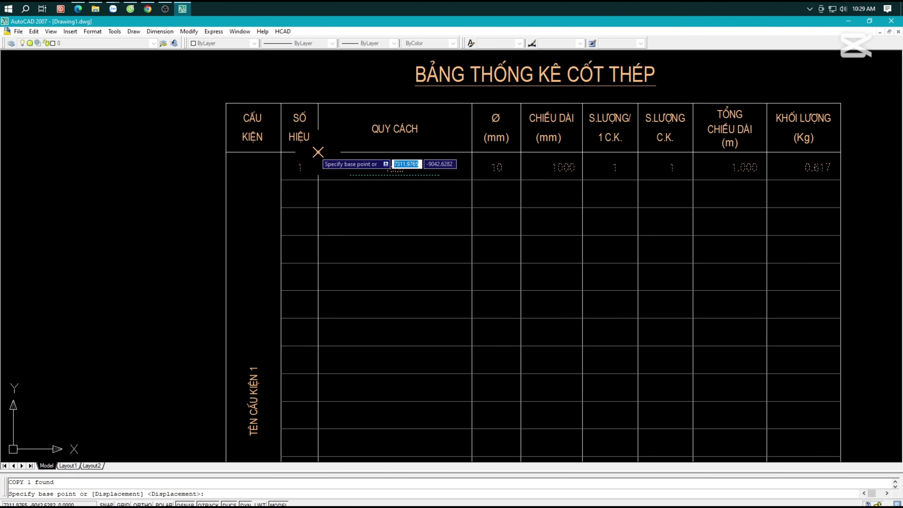
pyautogui.click(318, 180)
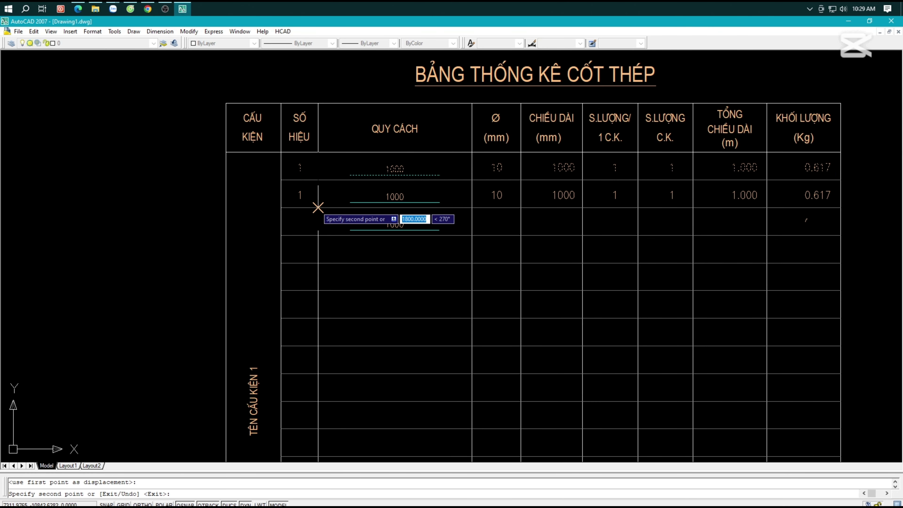
pyautogui.click(318, 207)
pyautogui.press('Escape')
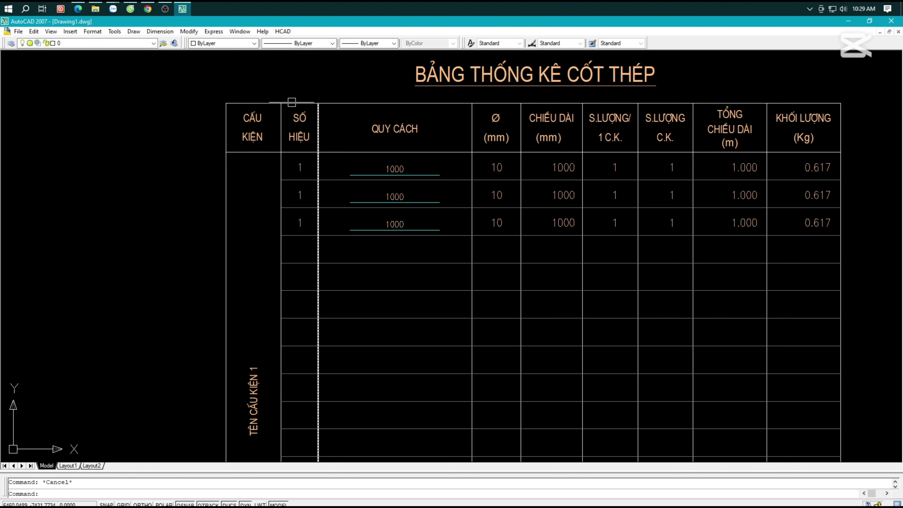
# Change the bar name in the second schedule row to 2 with the HCAD edit command (Sửa thống kê)
pyautogui.click(283, 31)
pyautogui.click(291, 63)
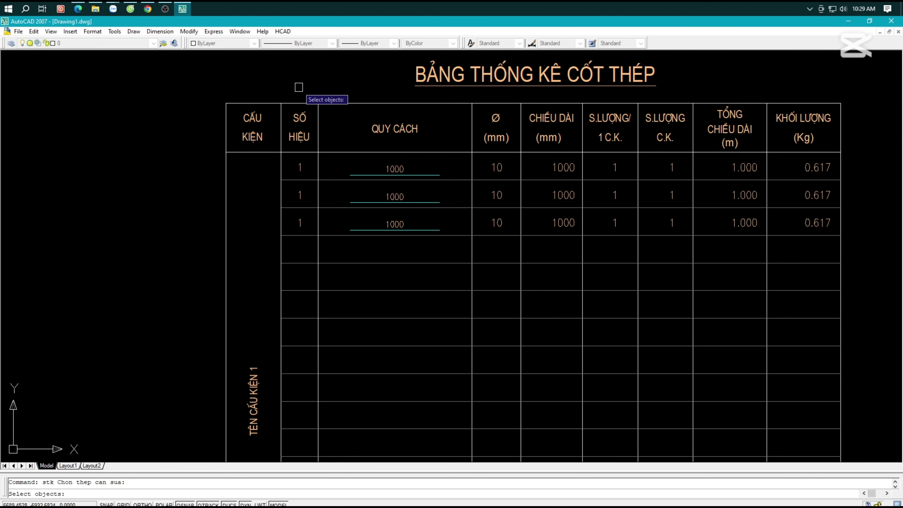
pyautogui.click(300, 195)
pyautogui.press('Return')
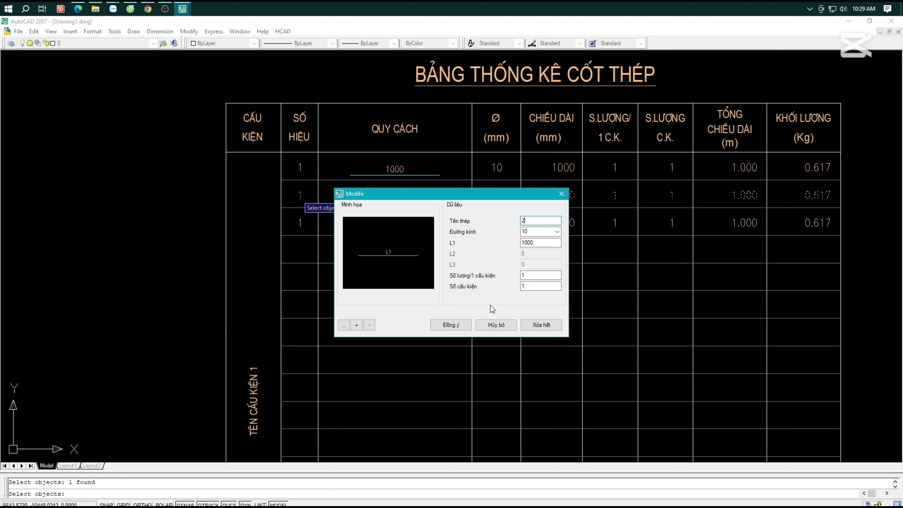
pyautogui.write('2')
pyautogui.click(451, 324)
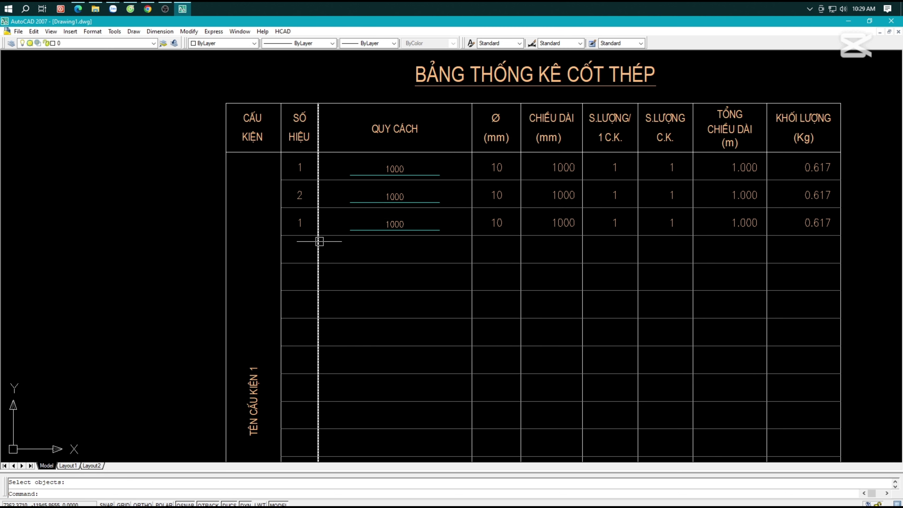
pyautogui.press('Return')
pyautogui.press('Escape')
pyautogui.press('Escape')
# Change the bar name in the third schedule row to 3 with the HCAD edit command (Sửa thống kê)
pyautogui.click(281, 32)
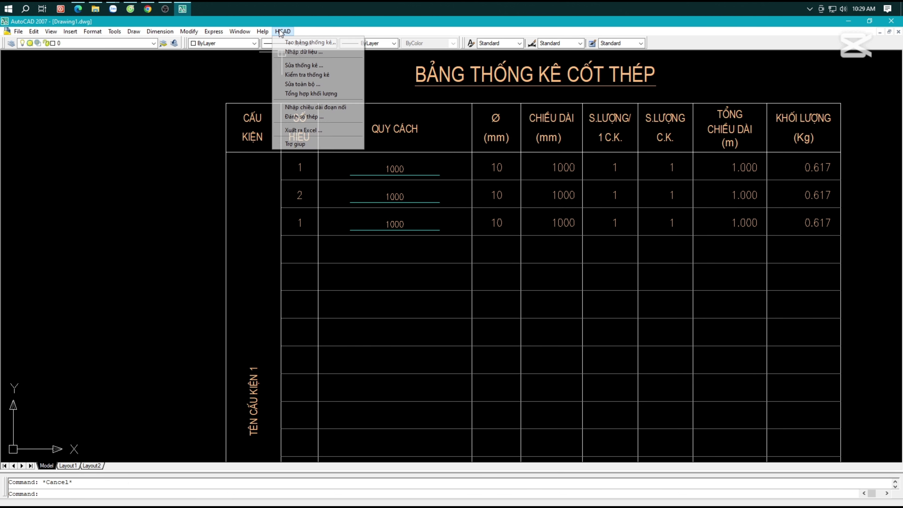
pyautogui.click(300, 65)
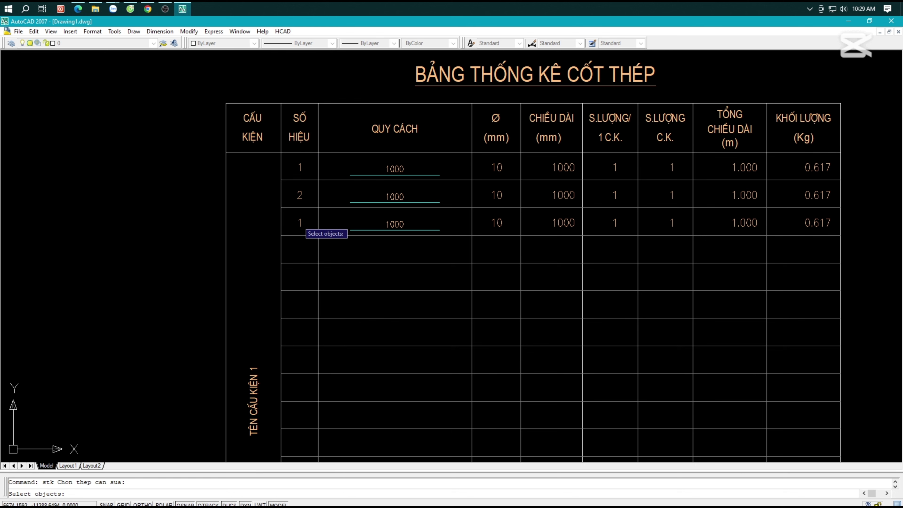
pyautogui.click(298, 223)
pyautogui.press('Return')
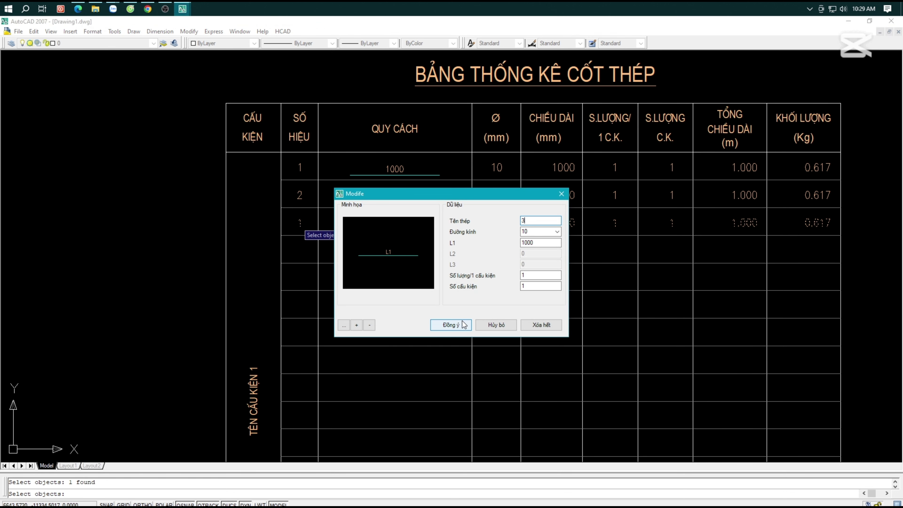
pyautogui.click(450, 324)
# Insert a quantity summary table (Tạo bảng tổng hợp khối lượng) at scale 100, attached to the schedule's lower-left corner
pyautogui.scroll(-3, 419, 314)
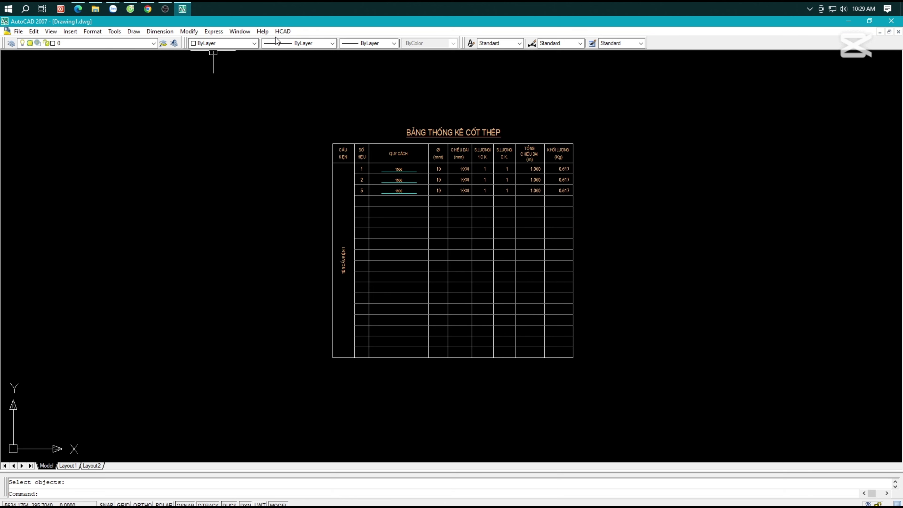
pyautogui.click(286, 32)
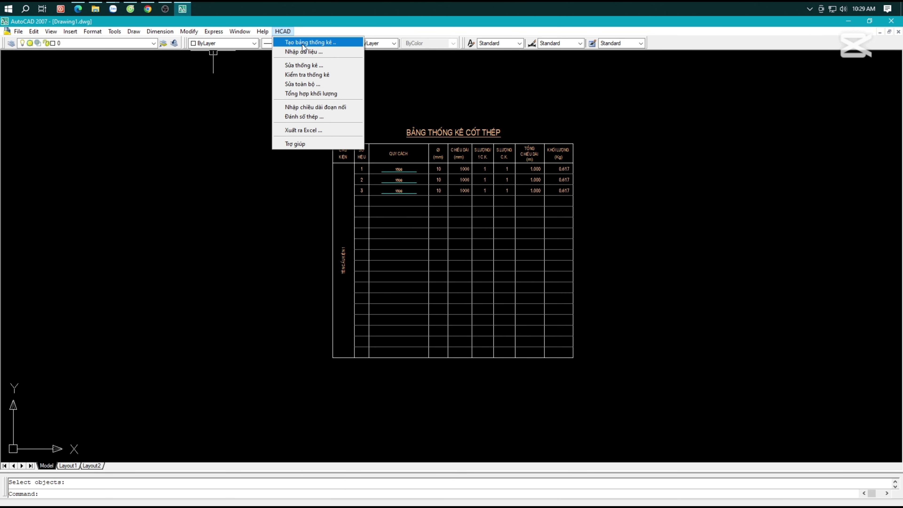
pyautogui.click(301, 44)
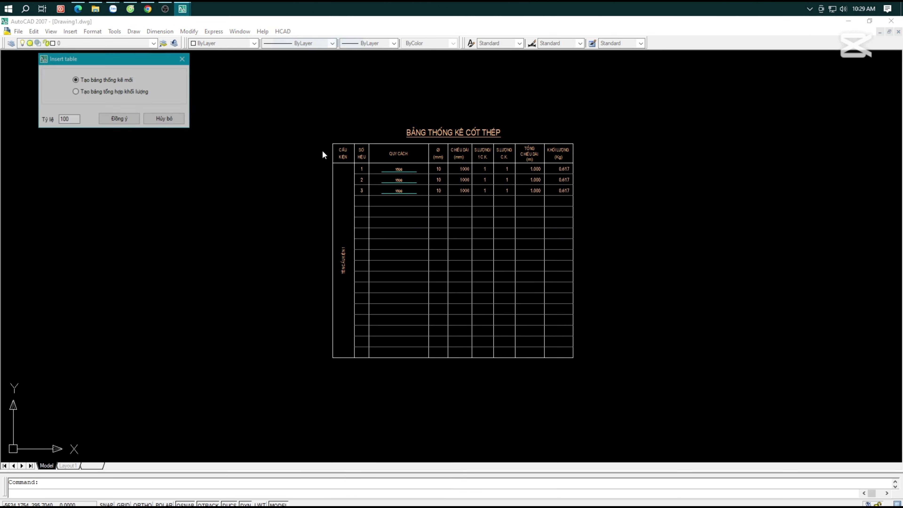
pyautogui.click(120, 118)
pyautogui.scroll(3, 268, 252)
pyautogui.click(327, 247)
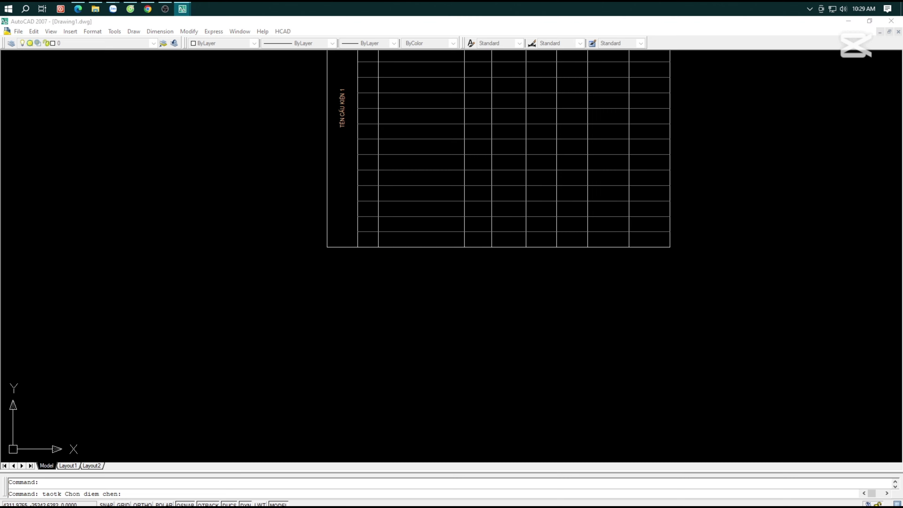
# Total the quantities of the three bar entries into all diameter rows of the summary table with Tổng hợp khối lượng
pyautogui.scroll(-2, 413, 194)
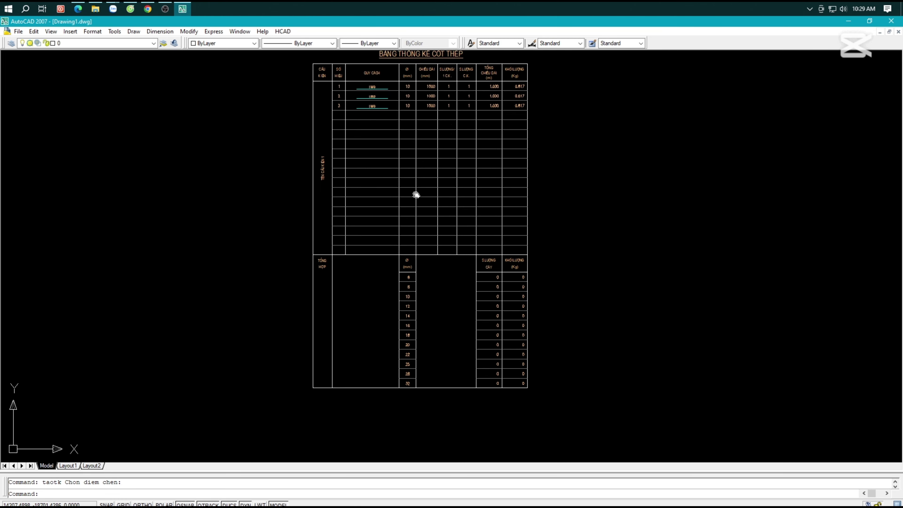
pyautogui.click(283, 31)
pyautogui.click(313, 94)
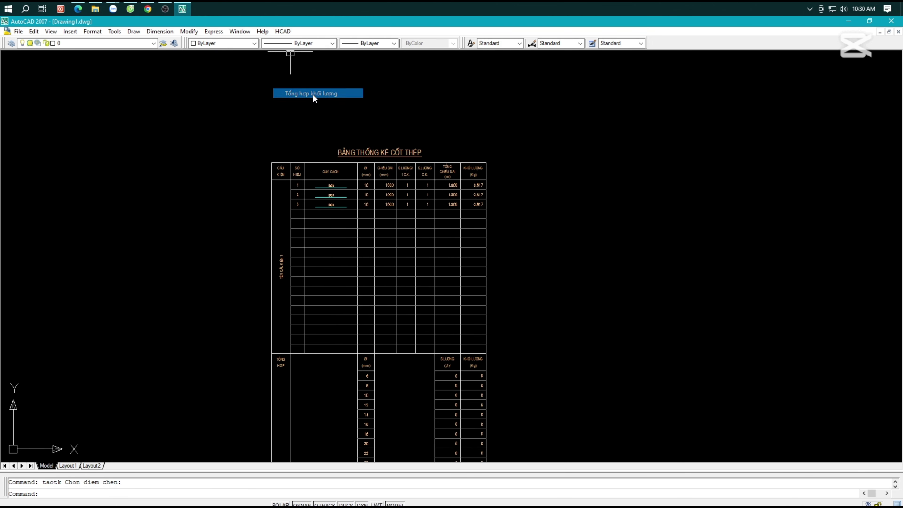
pyautogui.scroll(2, 492, 196)
pyautogui.click(506, 176)
pyautogui.click(471, 237)
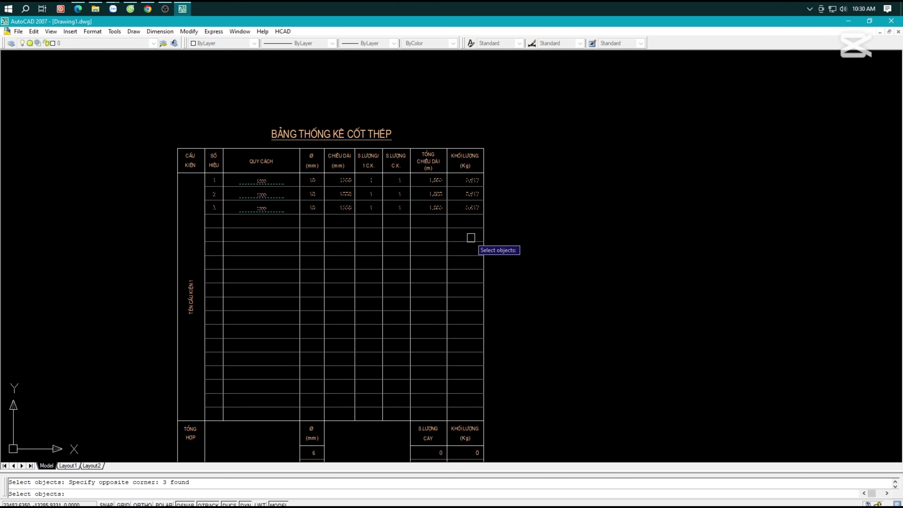
pyautogui.moveTo(523, 246); pyautogui.dragTo(502, 192, button='middle')
pyautogui.press('Return')
pyautogui.moveTo(511, 373); pyautogui.dragTo(536, 189, button='middle')
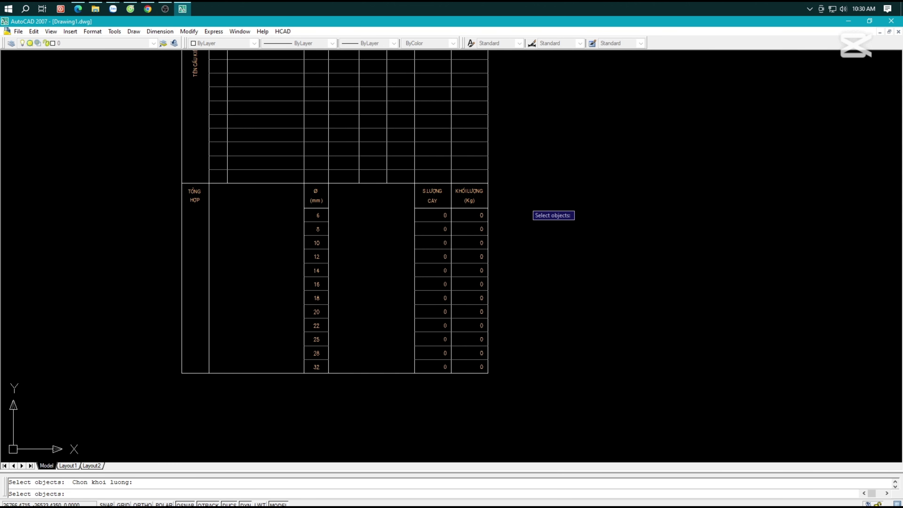
pyautogui.click(529, 202)
pyautogui.click(472, 391)
pyautogui.press('Return')
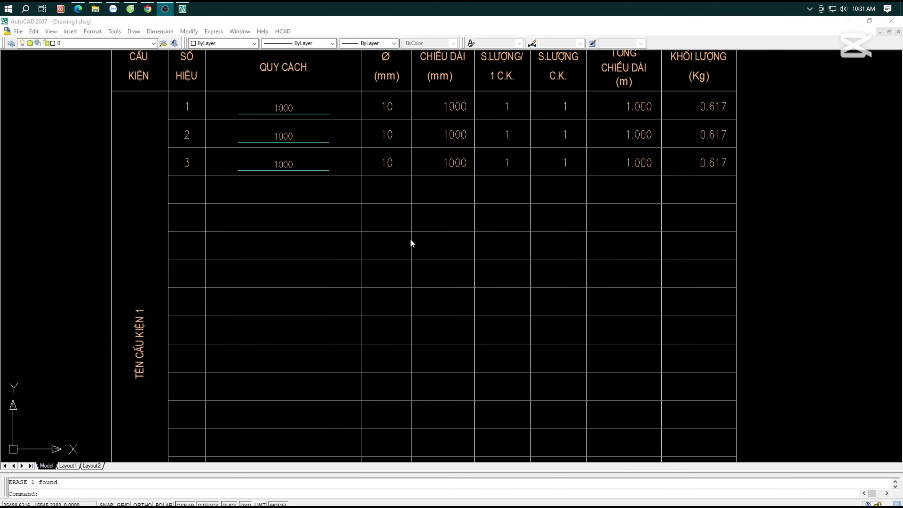
# Set the diameter of all three bar entries to 12 with the Sửa toàn bộ command's diameter option (D)
pyautogui.click(321, 222)
pyautogui.moveTo(399, 216); pyautogui.dragTo(365, 264, button='middle')
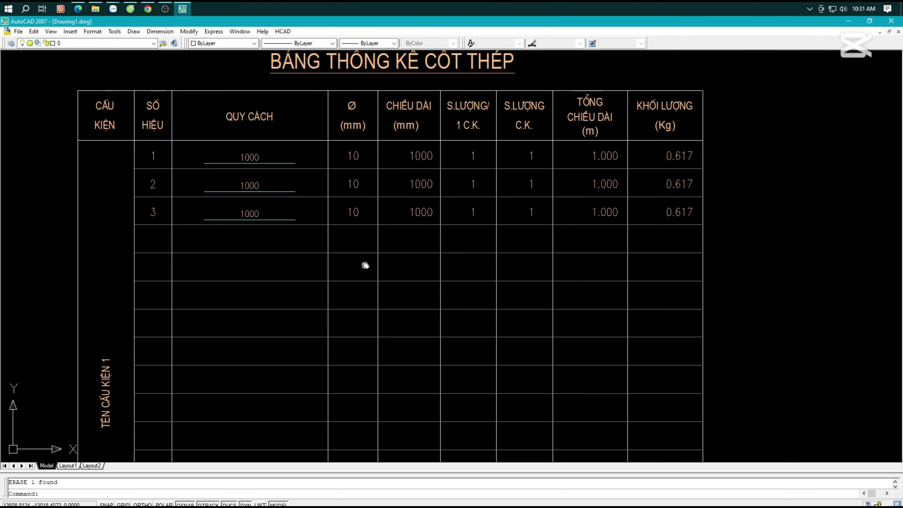
pyautogui.click(283, 32)
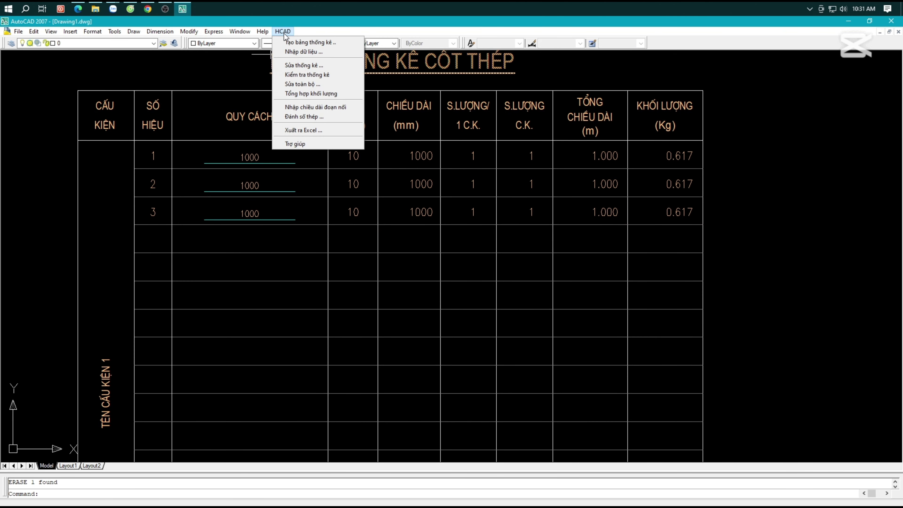
pyautogui.click(307, 85)
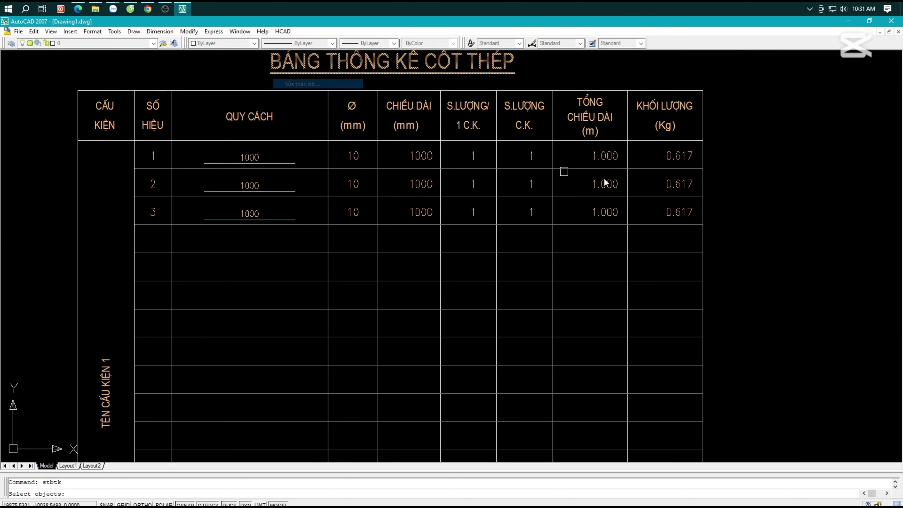
pyautogui.click(756, 143)
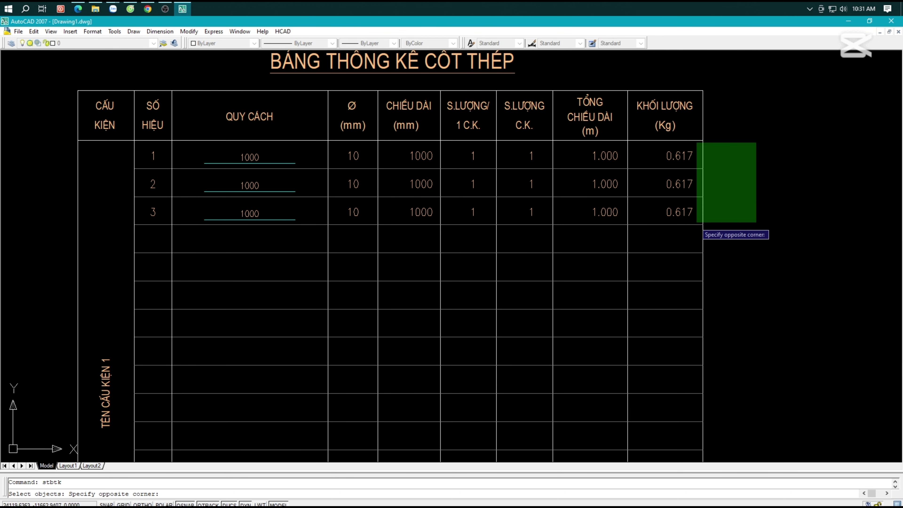
pyautogui.click(677, 228)
pyautogui.press('Return')
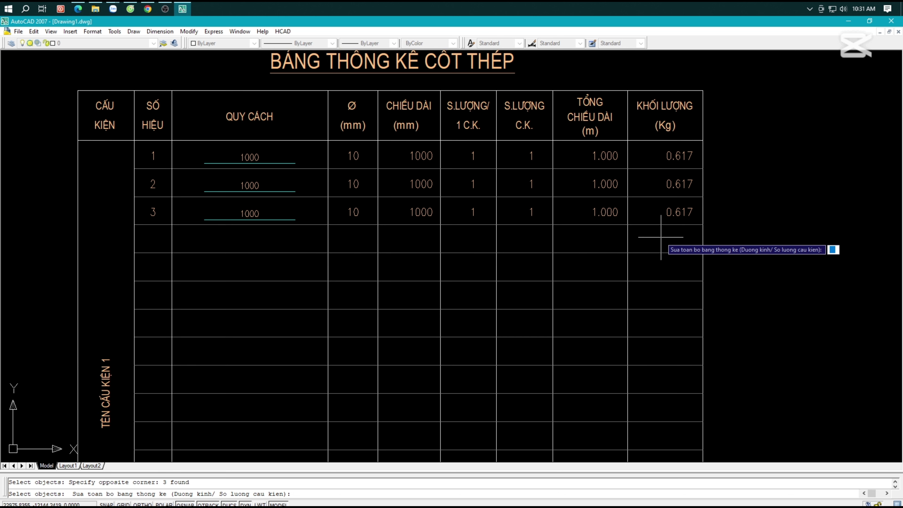
pyautogui.write('D')
pyautogui.press('Return')
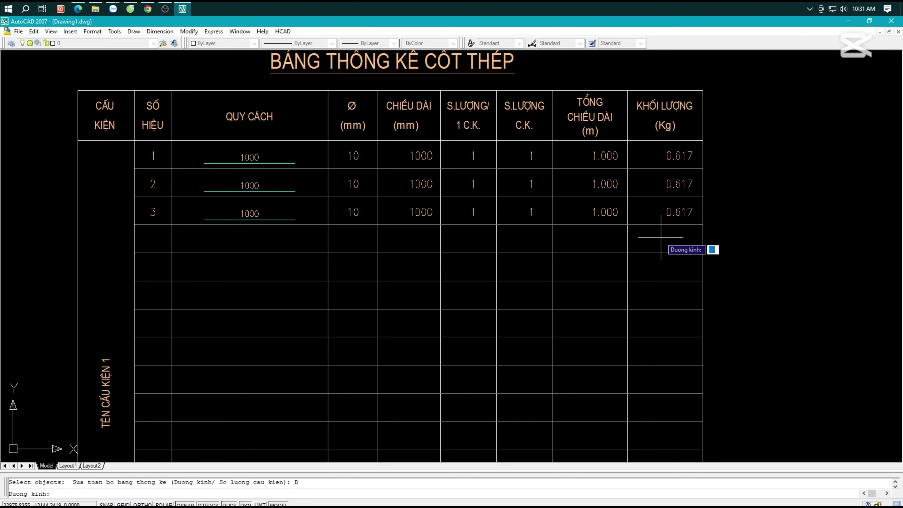
pyautogui.write('12')
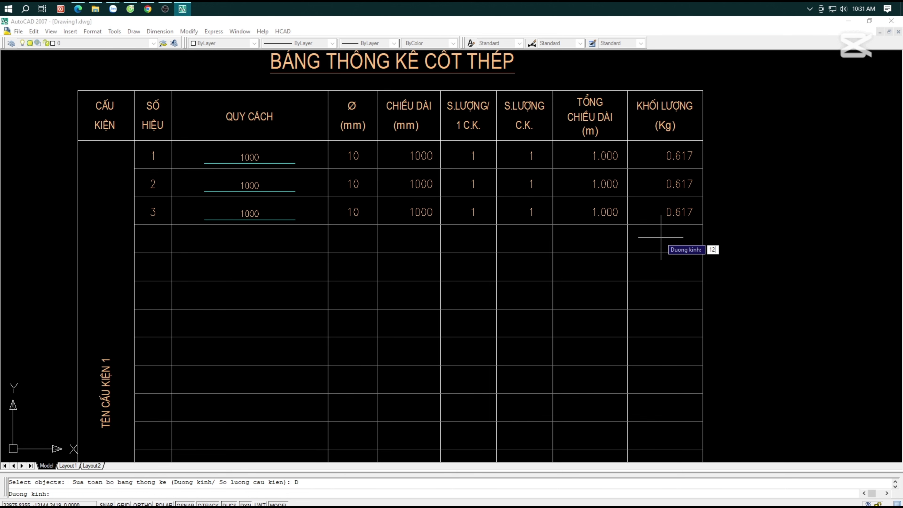
pyautogui.press('Return')
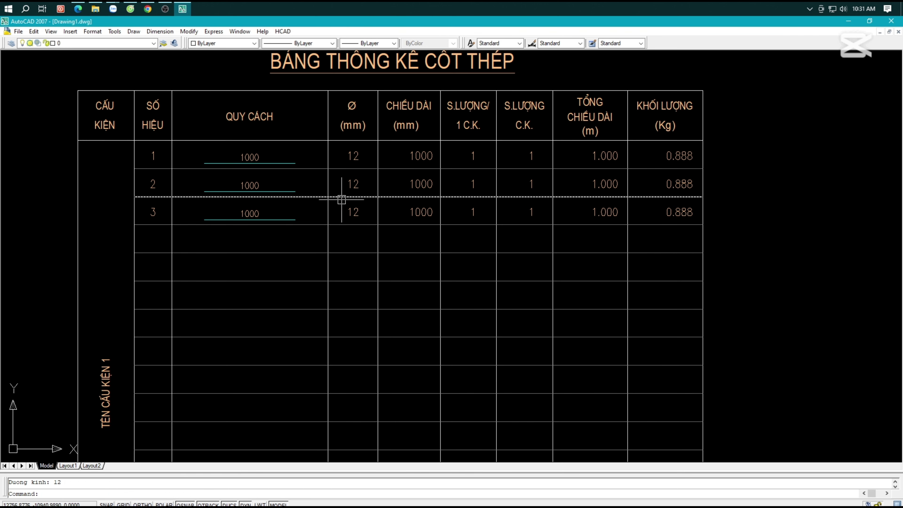
# Recalculate all diameter rows of the summary table from the three 12 mm bar entries with Tổng hợp khối lượng
pyautogui.scroll(-4, 342, 201)
pyautogui.moveTo(345, 288); pyautogui.dragTo(329, 182, button='middle')
pyautogui.click(286, 32)
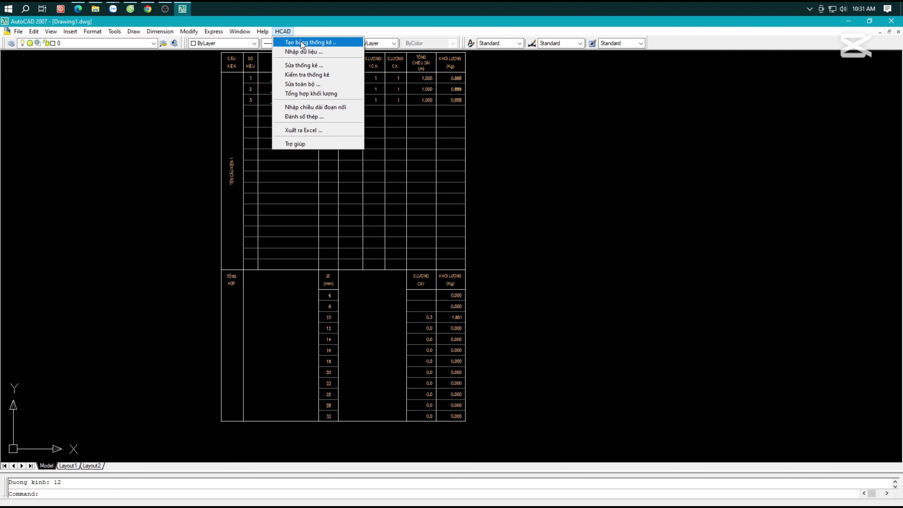
pyautogui.click(311, 94)
pyautogui.scroll(3, 469, 104)
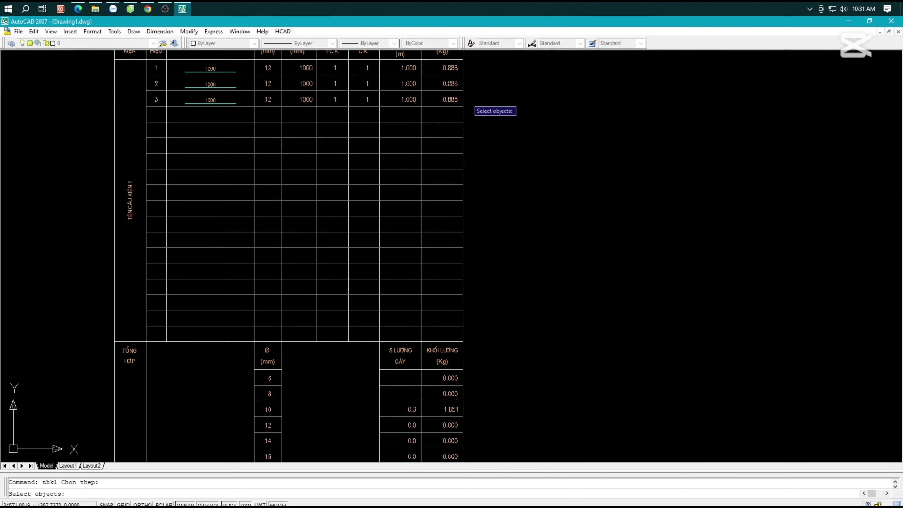
pyautogui.click(480, 120)
pyautogui.click(450, 171)
pyautogui.press('Return')
pyautogui.moveTo(498, 256); pyautogui.dragTo(538, 218, button='middle')
pyautogui.click(540, 215)
pyautogui.click(463, 424)
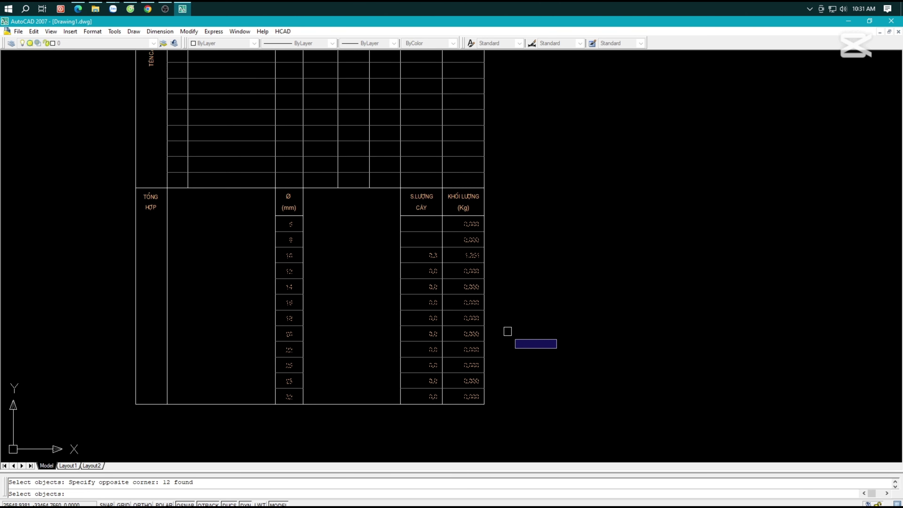
pyautogui.press('Return')
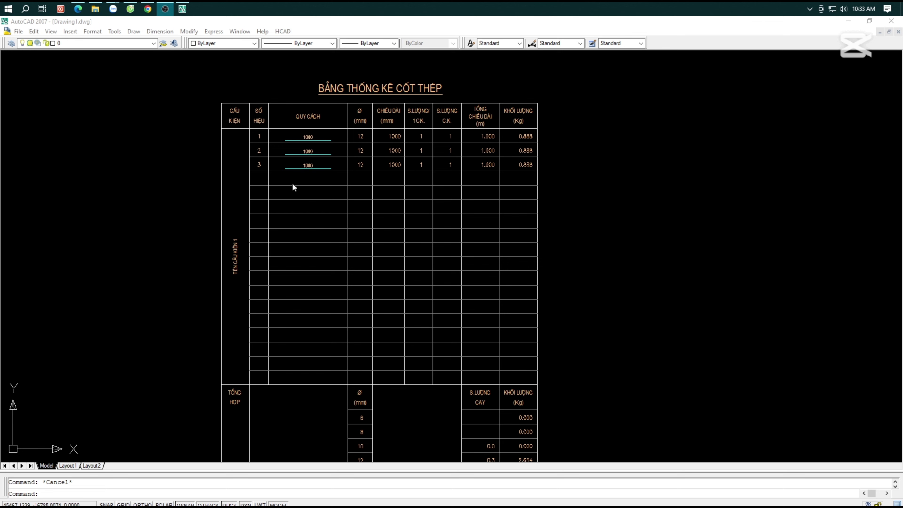
# Set the member count (số lượng cấu kiện) of all three bar entries to 2 with Sửa toàn bộ, option S
pyautogui.click(292, 183)
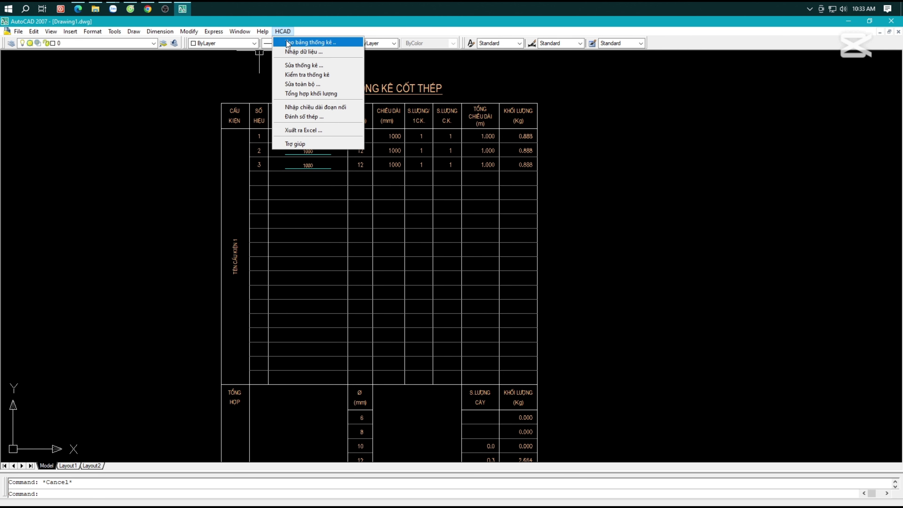
pyautogui.click(308, 93)
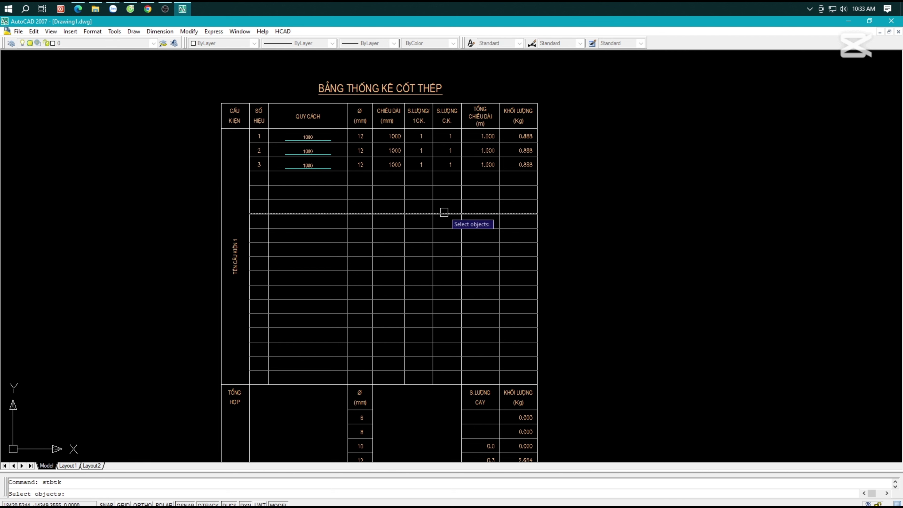
pyautogui.click(568, 130)
pyautogui.click(524, 189)
pyautogui.press('Return')
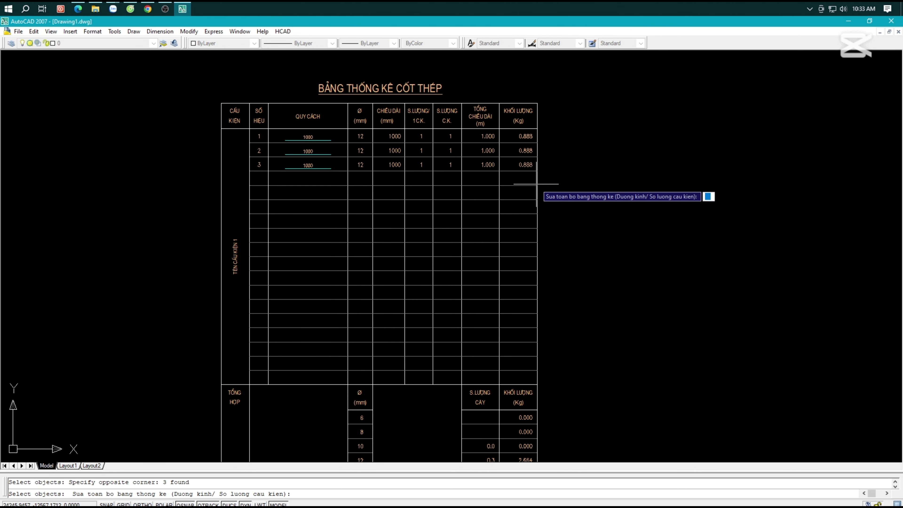
pyautogui.write('S')
pyautogui.press('Return')
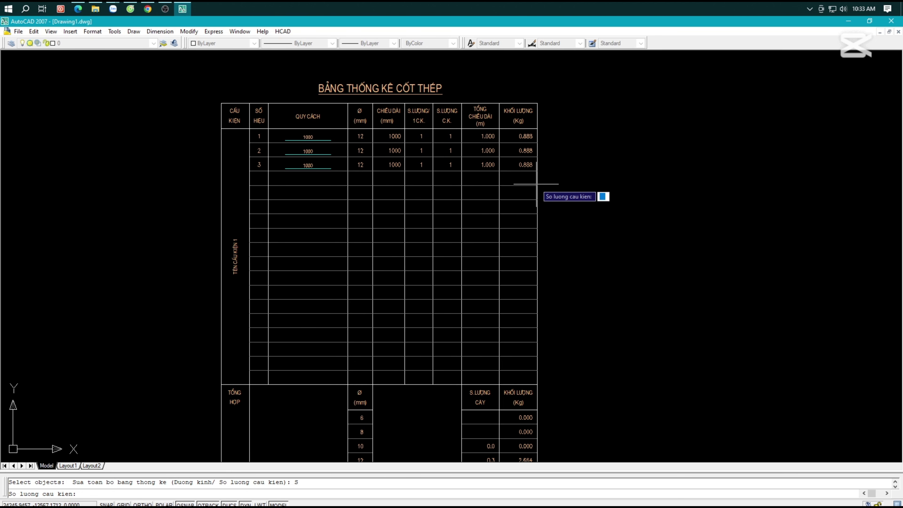
pyautogui.write('2')
pyautogui.press('Return')
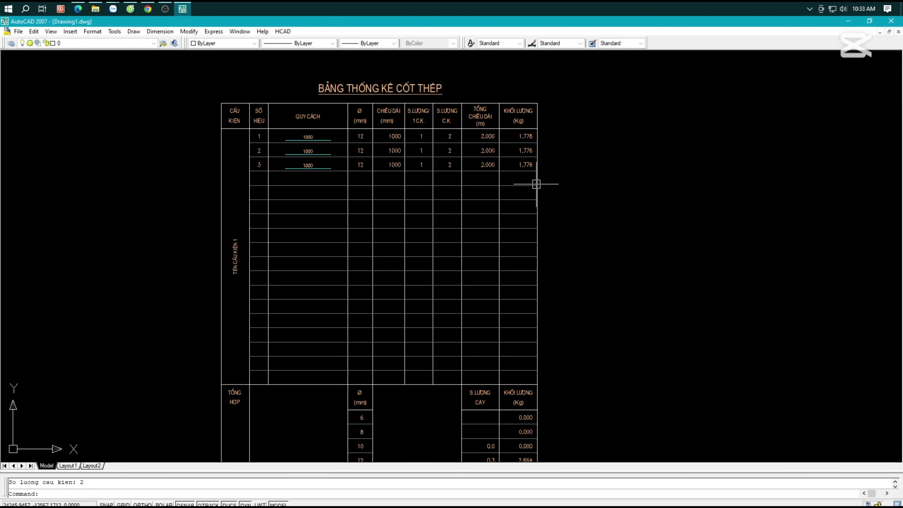
# Total the three bar entries with the doubled member count into all summary table rows again using Tổng hợp khối lượng
pyautogui.moveTo(486, 220); pyautogui.dragTo(482, 147, button='middle')
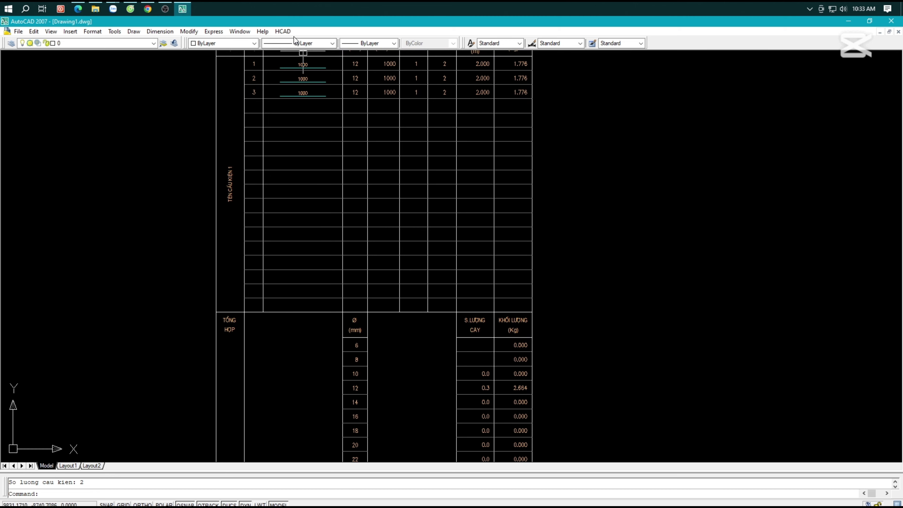
pyautogui.click(288, 32)
pyautogui.click(295, 93)
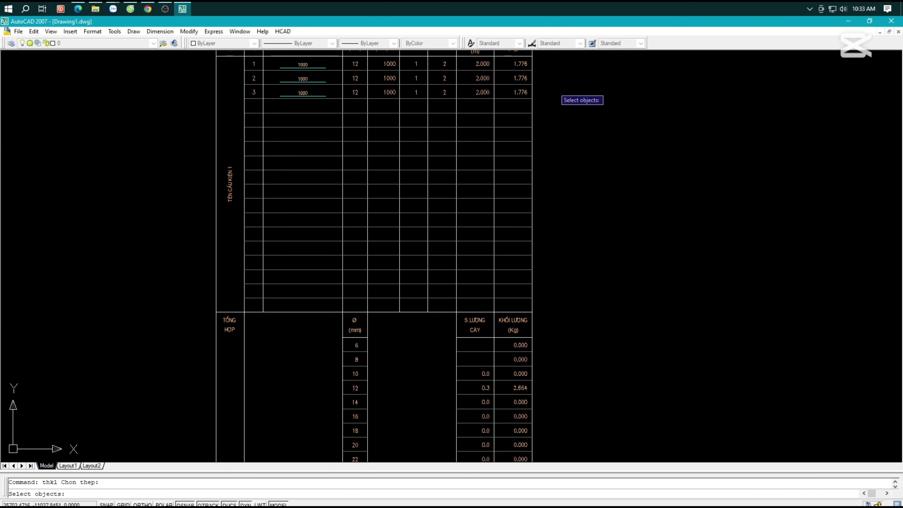
pyautogui.click(533, 98)
pyautogui.click(515, 140)
pyautogui.moveTo(572, 389); pyautogui.dragTo(568, 183, button='middle')
pyautogui.press('Return')
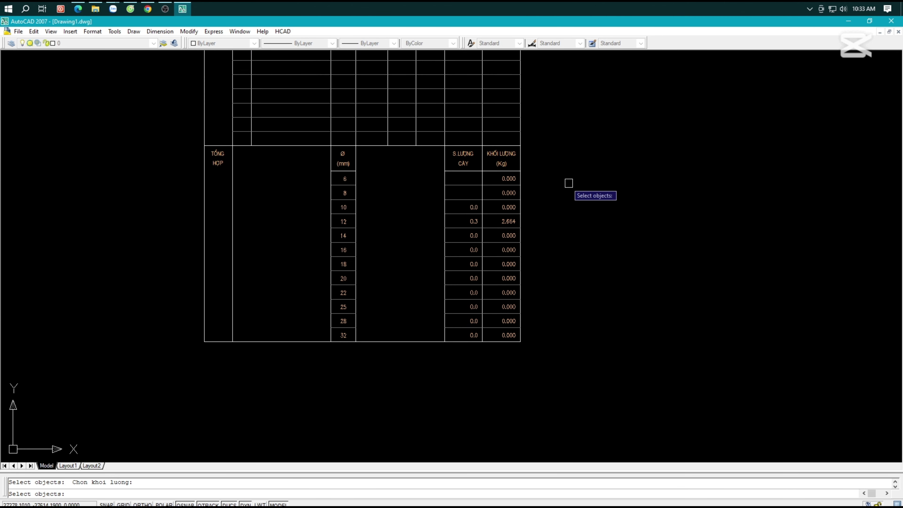
pyautogui.click(561, 179)
pyautogui.click(510, 394)
pyautogui.press('Return')
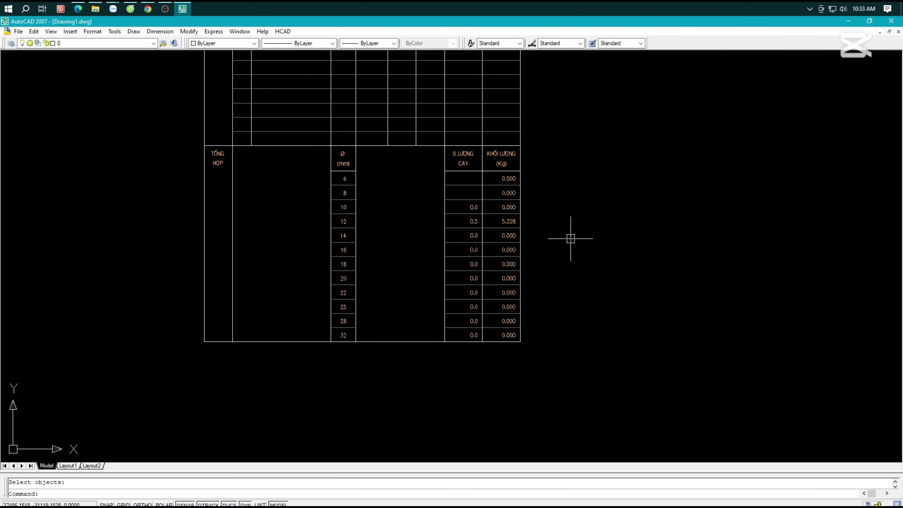